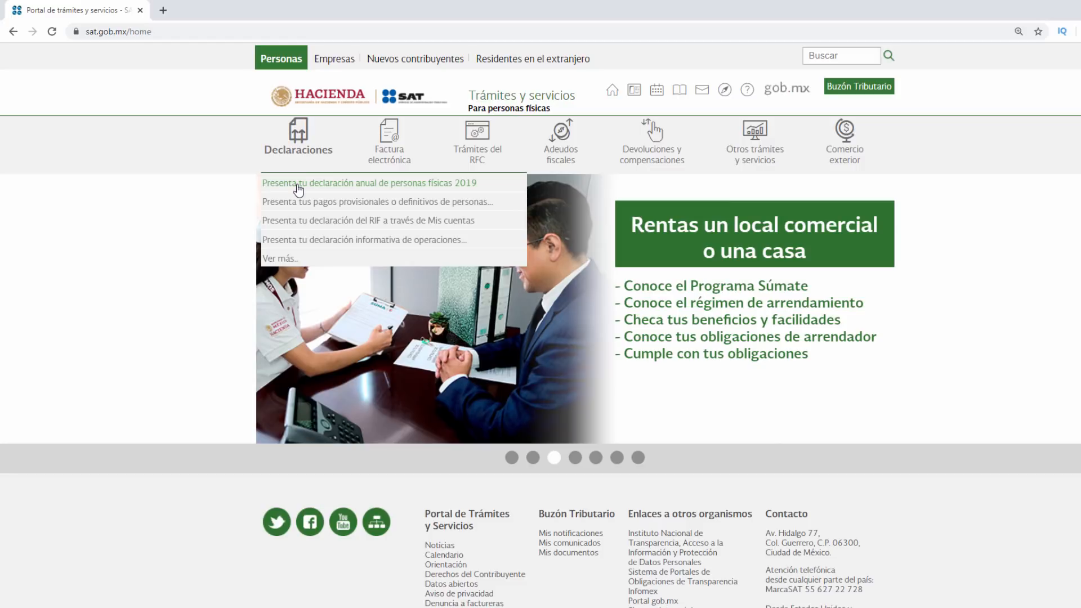
Open the 2019 annual declaration for personas físicas and sign in with the taxpayer's RFC, password and captcha text
{"action": "left_click", "coordinate": [298, 191]}
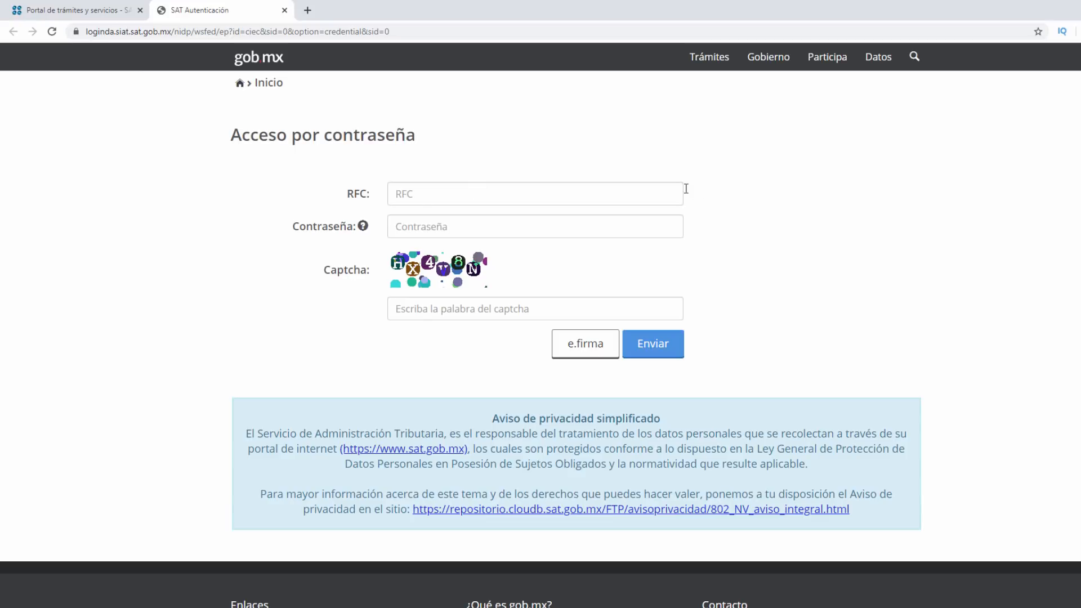
{"action": "left_click", "coordinate": [619, 190]}
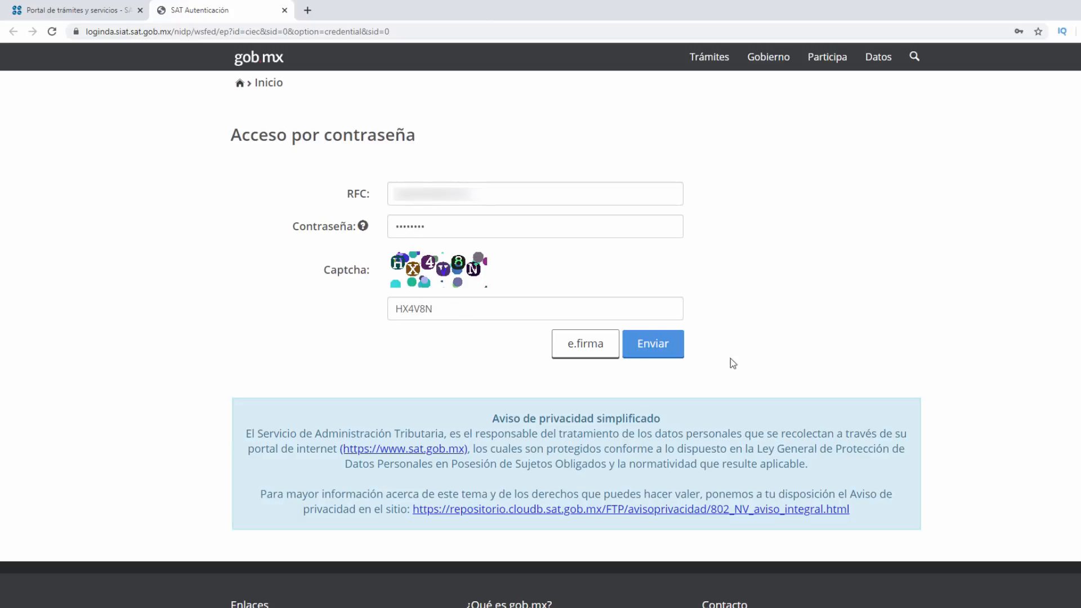
{"action": "left_click", "coordinate": [656, 359]}
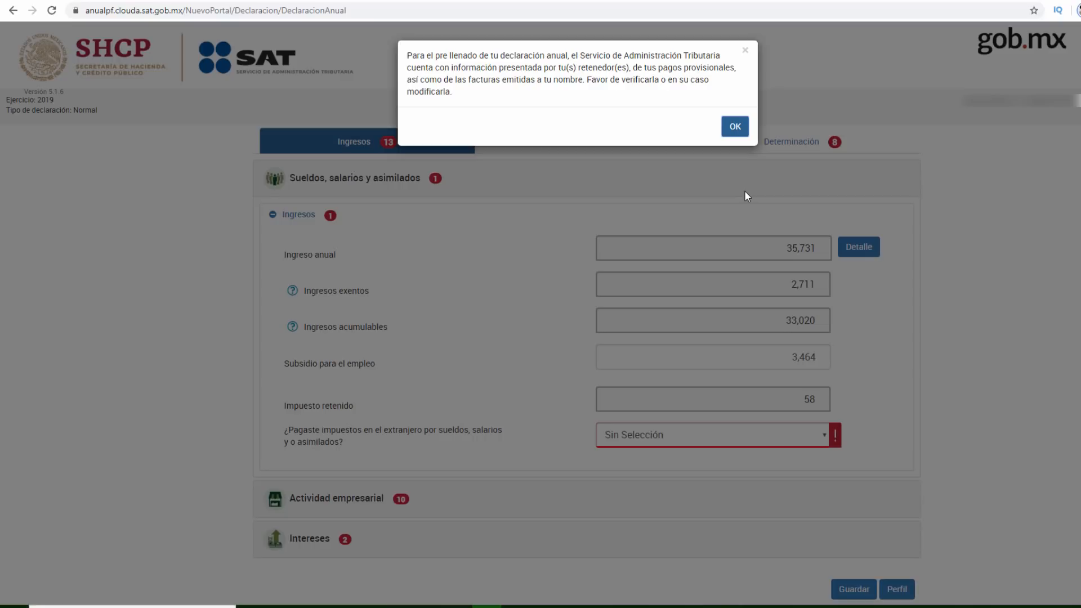
Dismiss the prefill notice and review the annual income detail, including the withholder's salary record and its exempt income
{"action": "key", "text": "Return"}
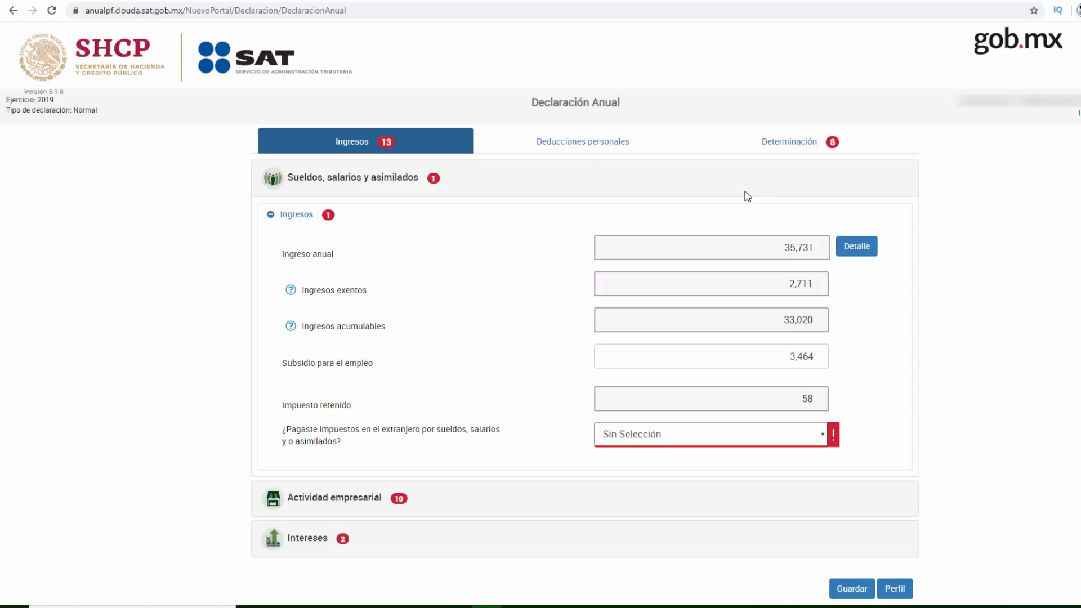
{"action": "left_click", "coordinate": [856, 247]}
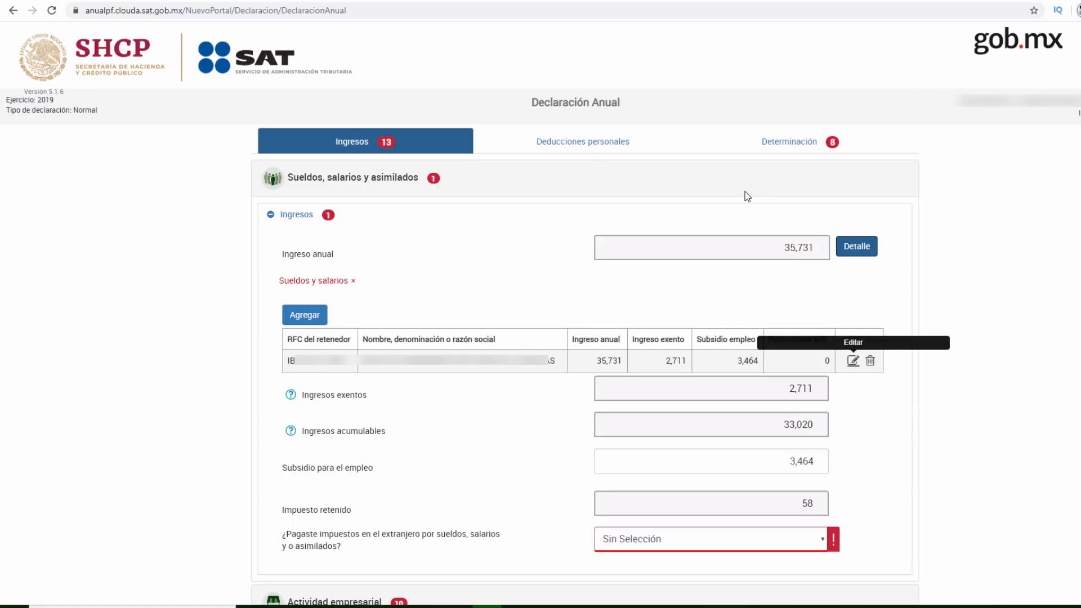
{"action": "left_click", "coordinate": [852, 360]}
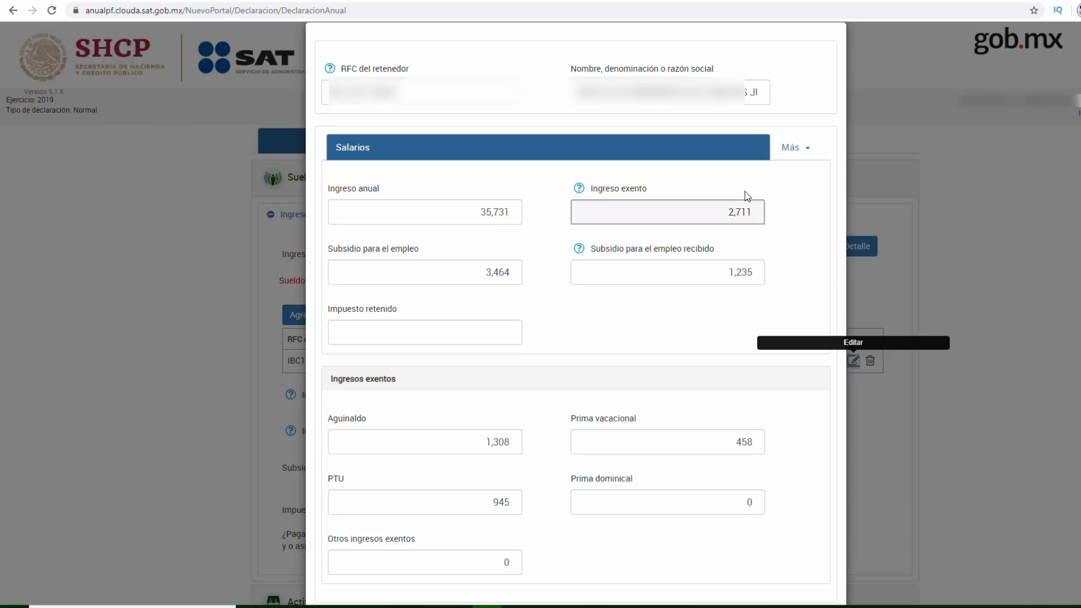
{"action": "scroll", "coordinate": [747, 195], "scroll_direction": "down", "scroll_amount": 1}
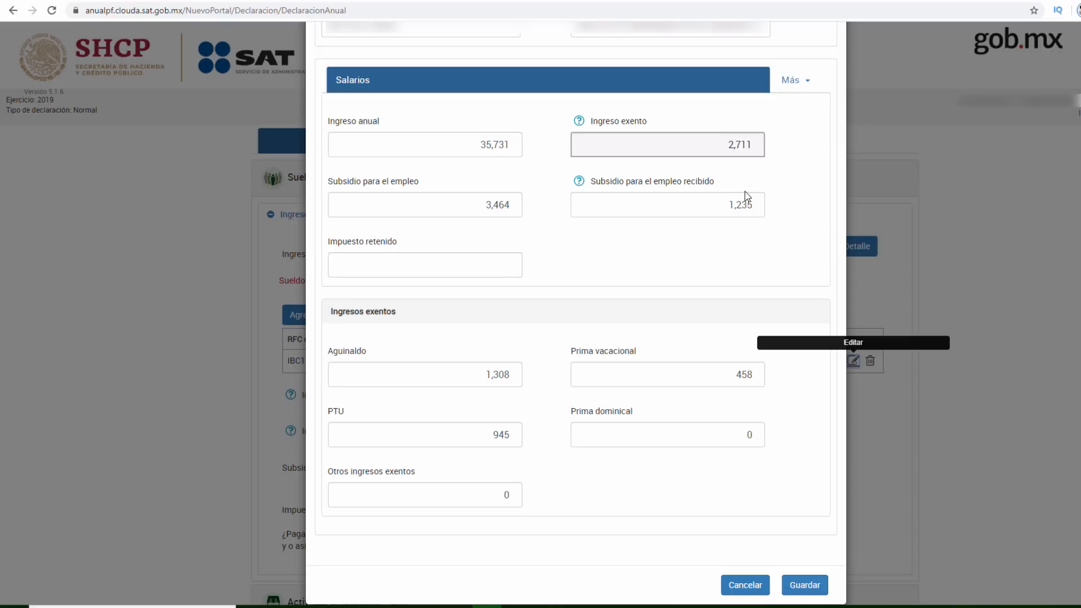
{"action": "key", "text": "Return"}
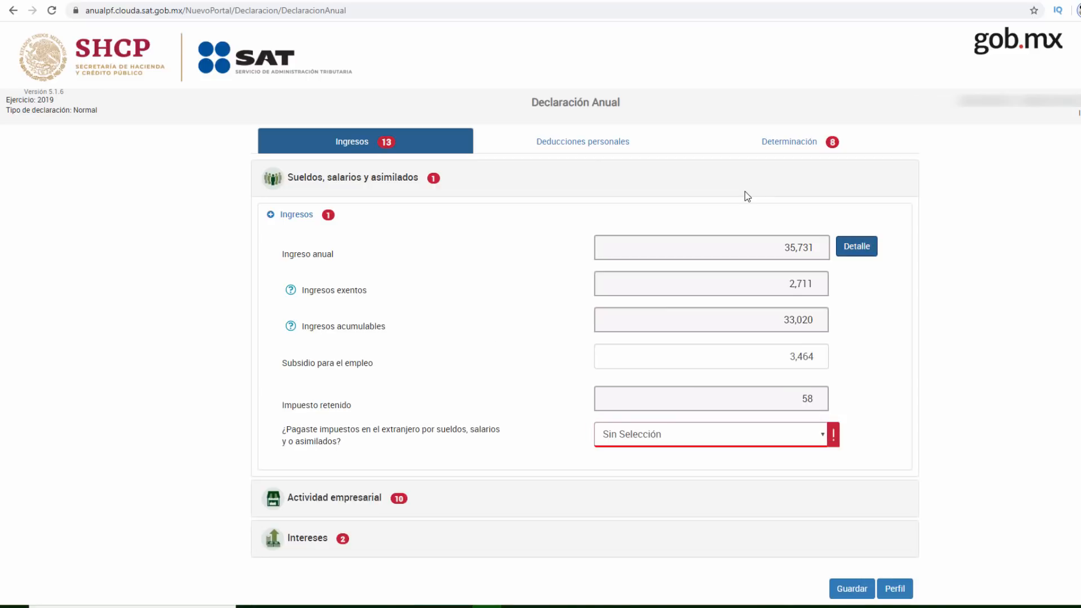
{"action": "key", "text": "Return"}
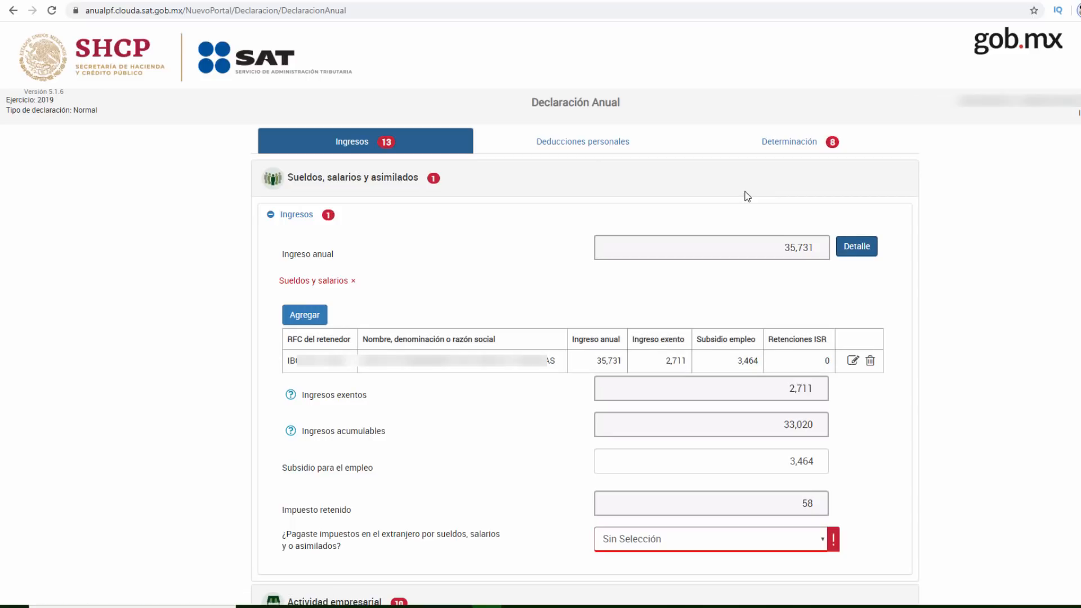
{"action": "key", "text": "Return"}
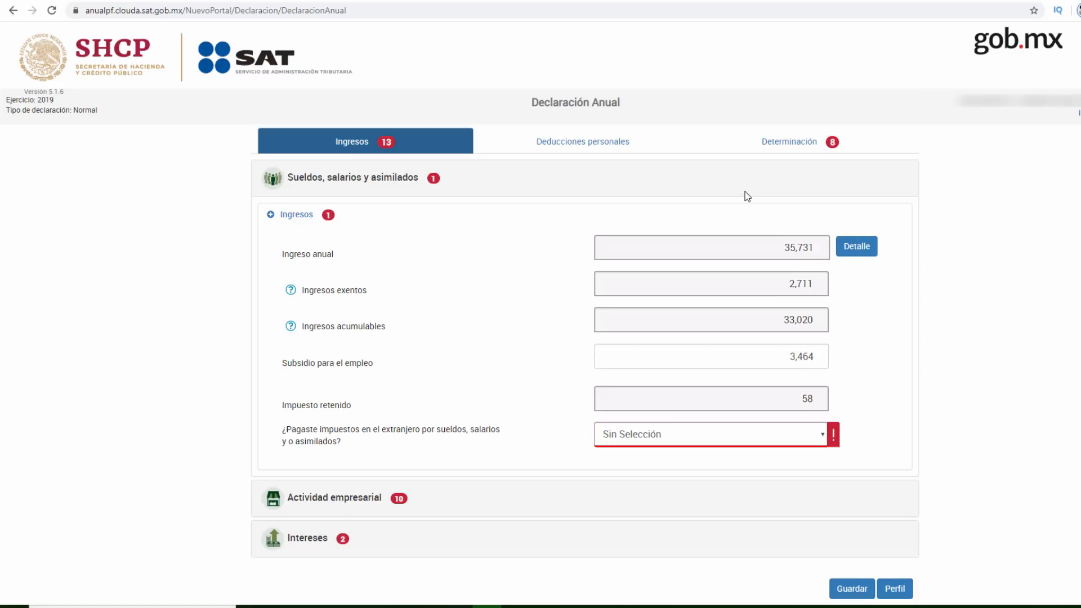
Answer No to having paid foreign taxes on salaries and similar income
{"action": "key", "text": "space"}
{"action": "key", "text": "Down"}
{"action": "key", "text": "Down"}
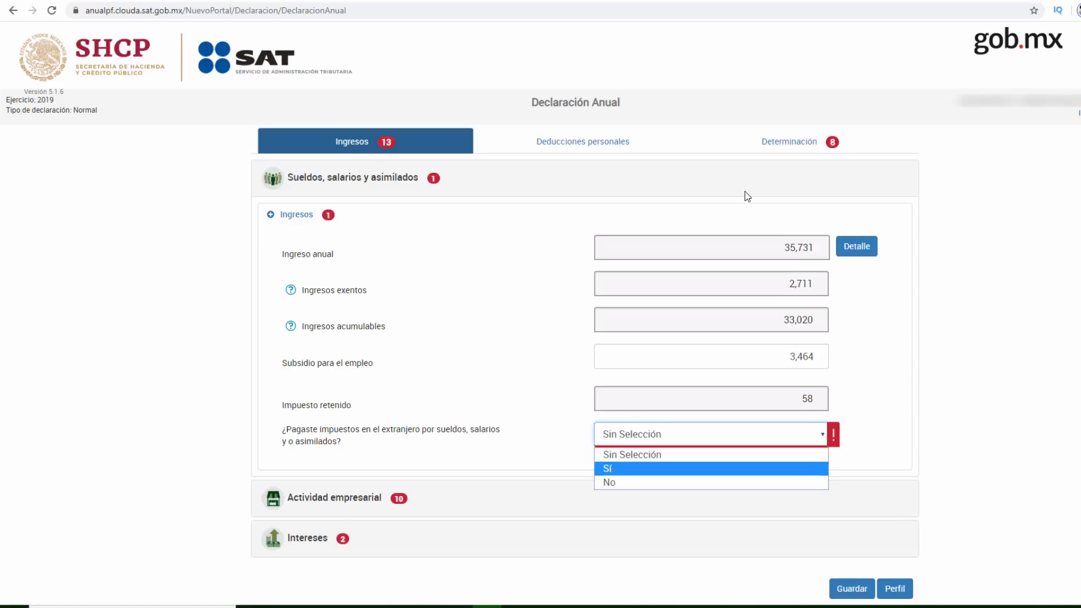
{"action": "key", "text": "Return"}
{"action": "key", "text": "Tab"}
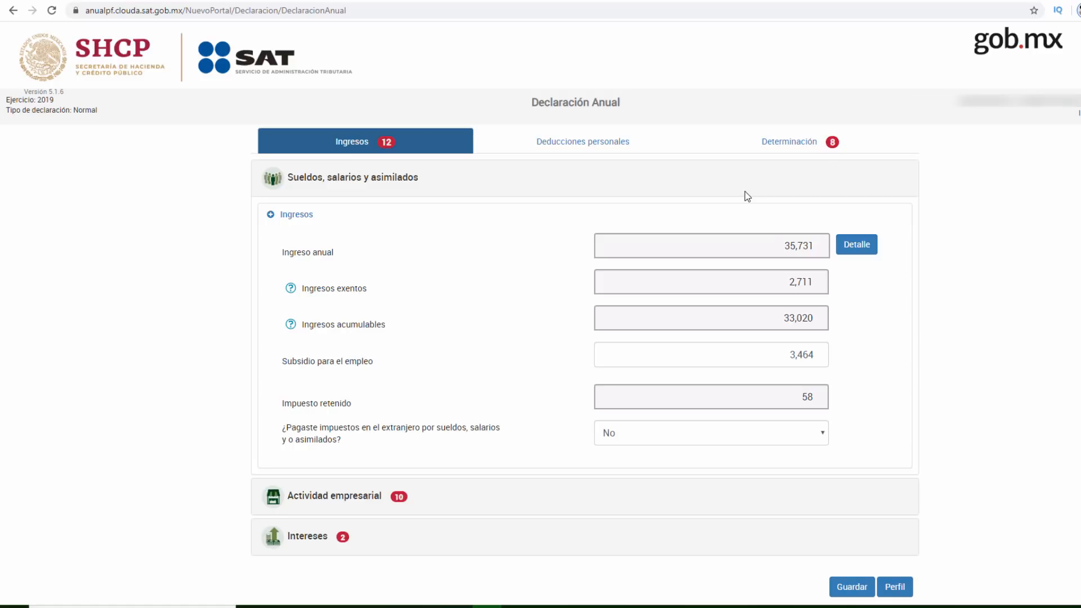
Open the Deducciones personales section and review the preloaded invoices under Intereses reales
{"action": "key", "text": "Tab"}
{"action": "key", "text": "Return"}
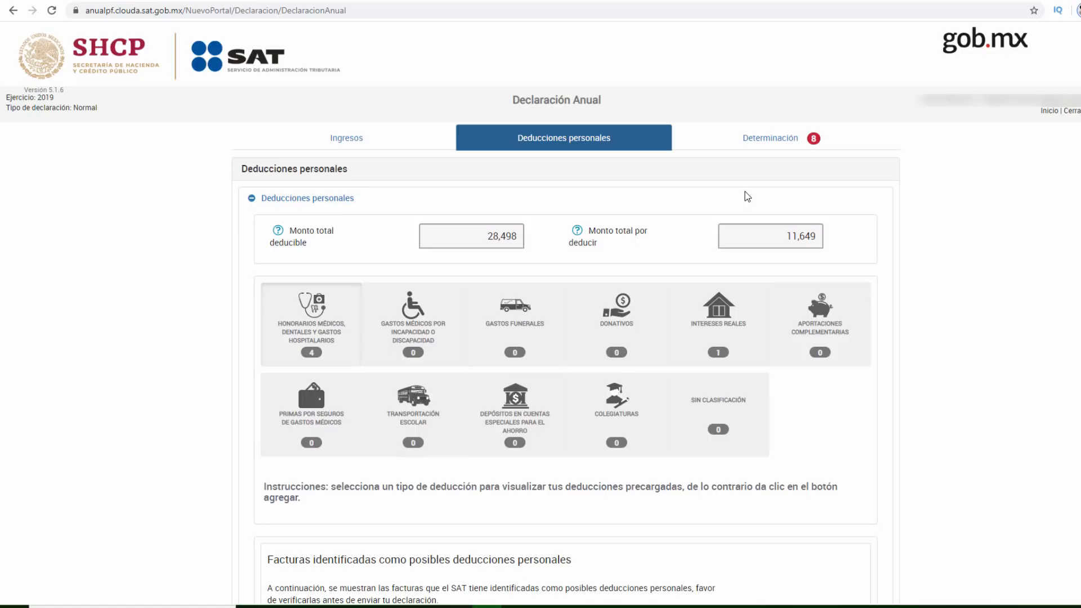
{"action": "scroll", "coordinate": [747, 196], "scroll_direction": "down", "scroll_amount": 2}
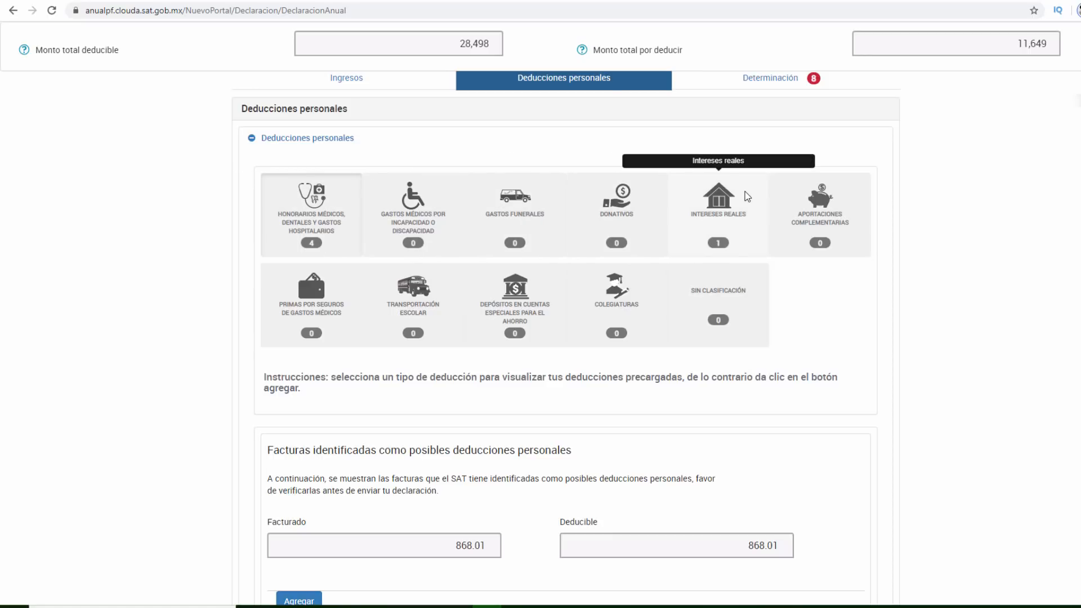
{"action": "left_click", "coordinate": [747, 196]}
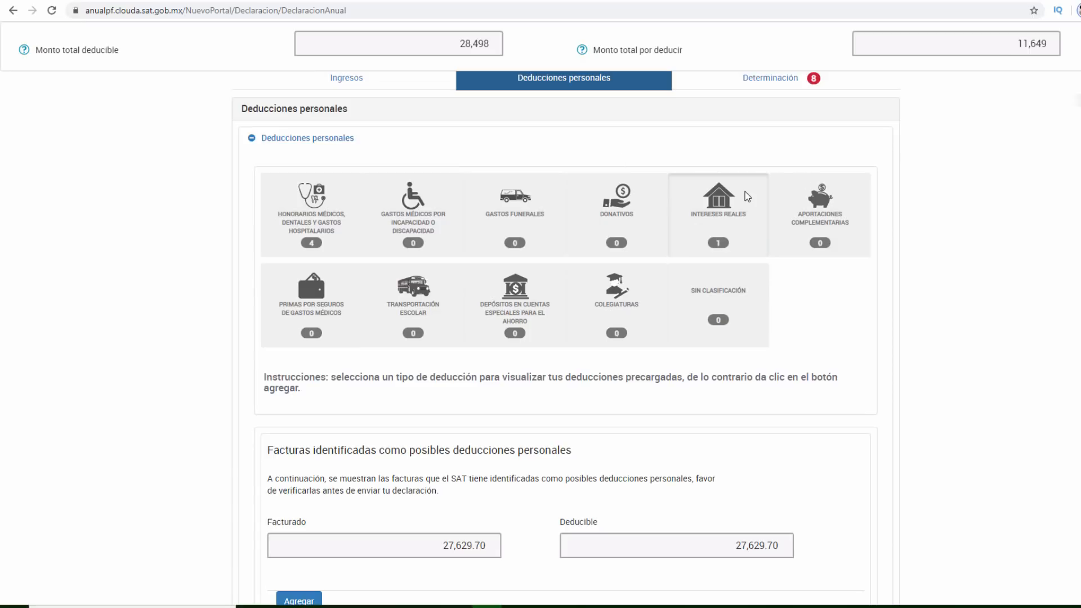
{"action": "scroll", "coordinate": [747, 196], "scroll_direction": "down", "scroll_amount": 5}
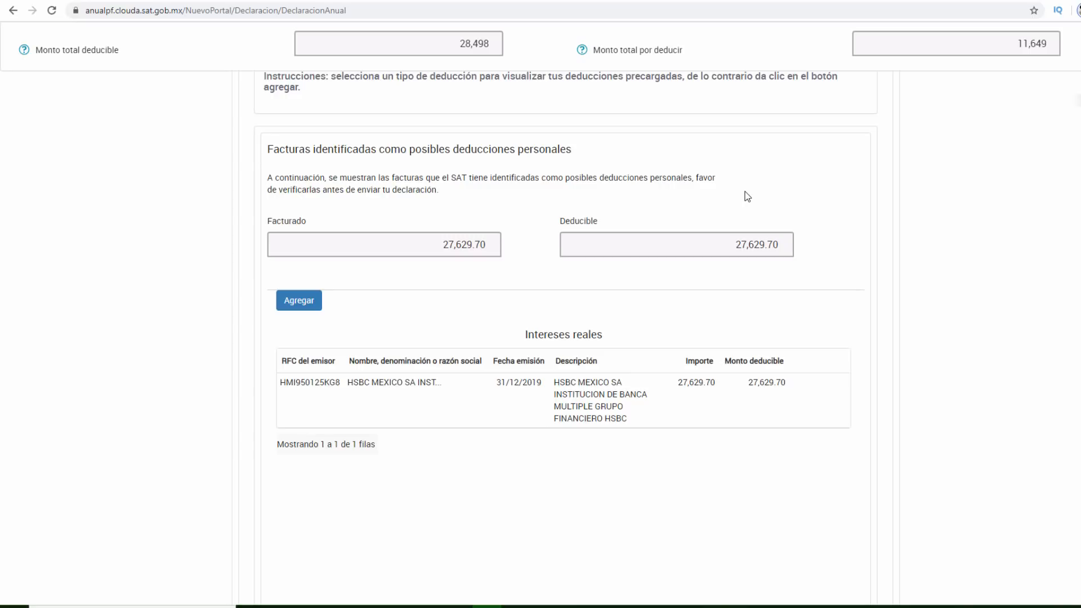
{"action": "scroll", "coordinate": [747, 197], "scroll_direction": "up", "scroll_amount": 5}
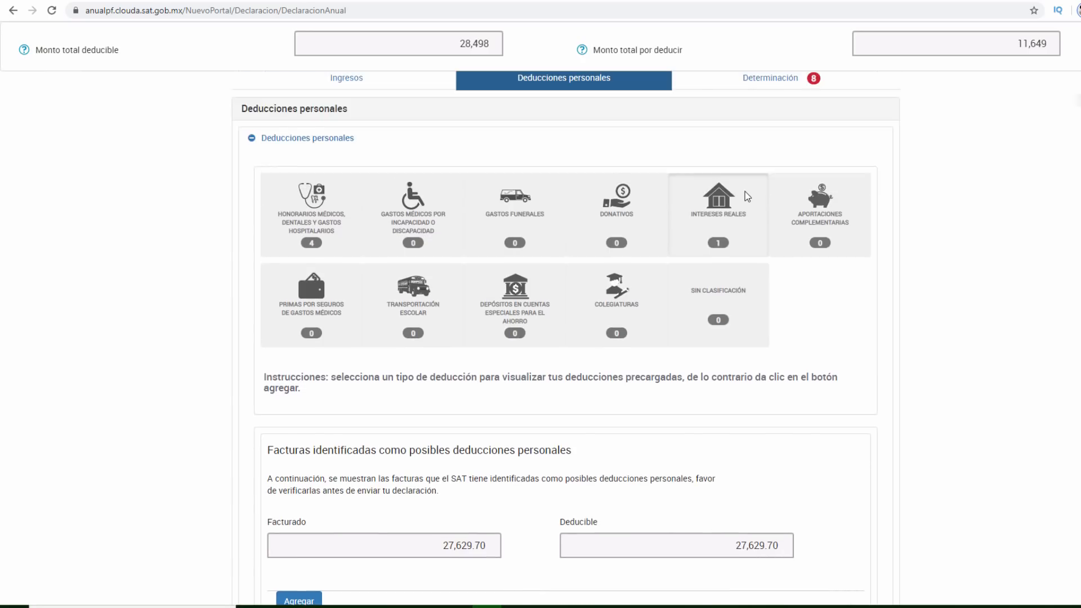
{"action": "scroll", "coordinate": [747, 196], "scroll_direction": "up", "scroll_amount": 2}
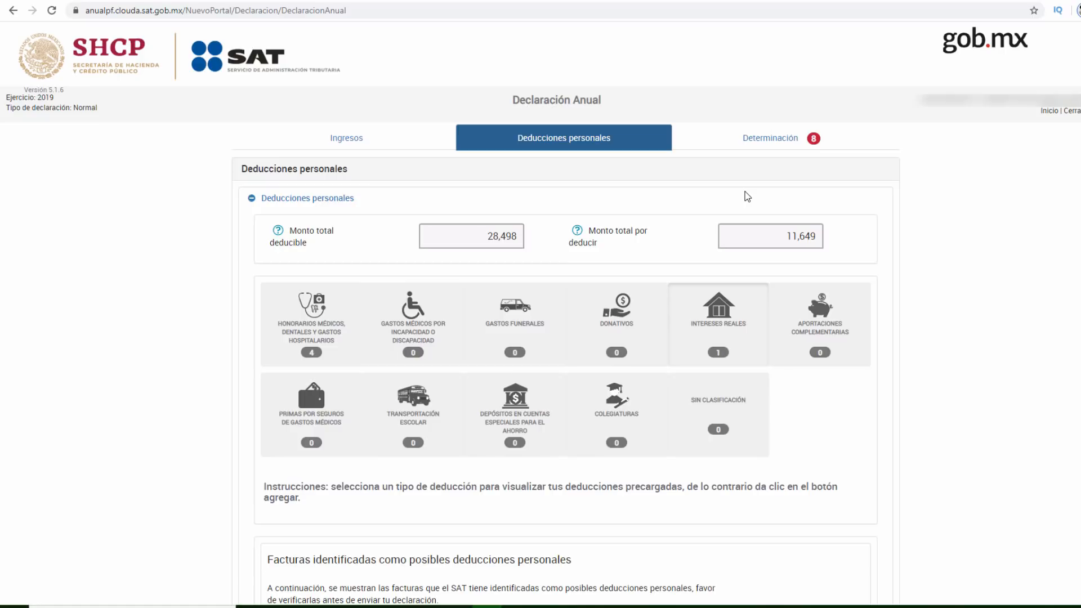
Start adding a deduction invoice and browse the deduction types, keeping Intereses reales efectivamente pagados por créditos hipotecarios (casa habitación)
{"action": "scroll", "coordinate": [747, 196], "scroll_direction": "down", "scroll_amount": 6}
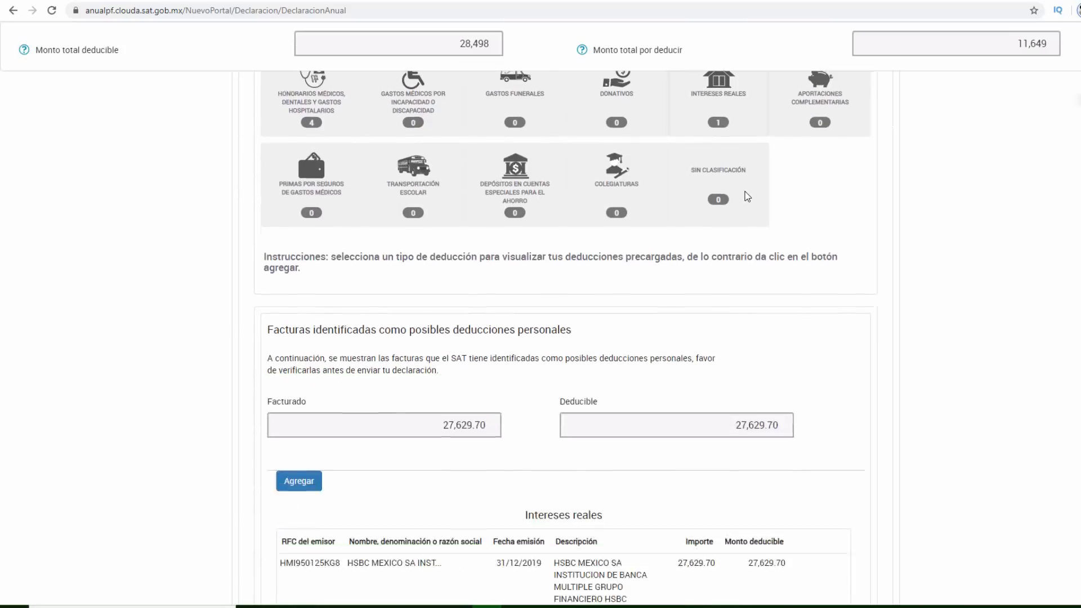
{"action": "key", "text": "Tab"}
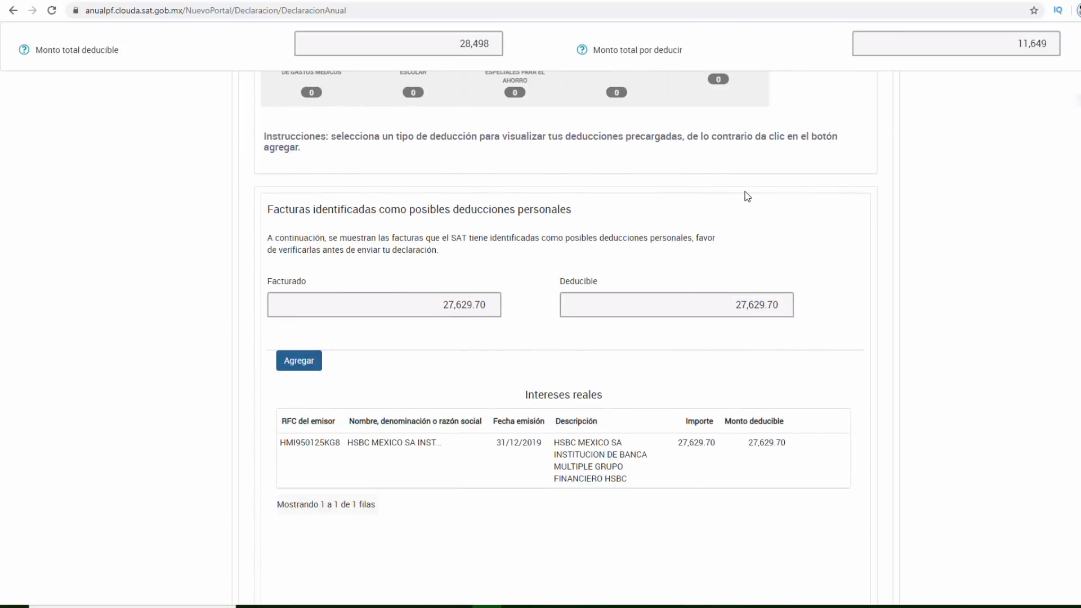
{"action": "key", "text": "space"}
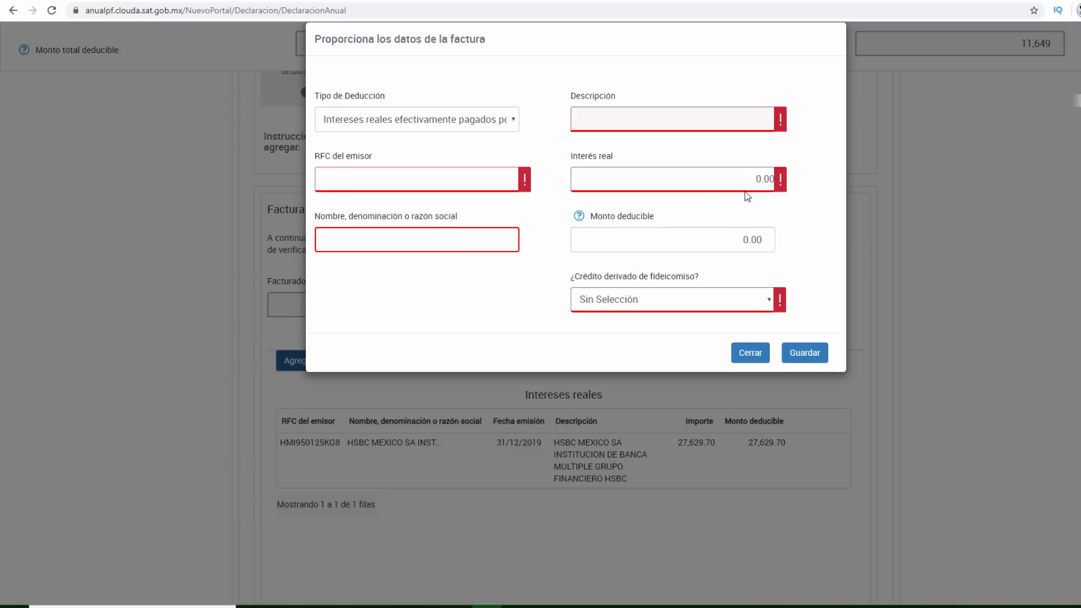
{"action": "key", "text": "Tab"}
{"action": "key", "text": "space"}
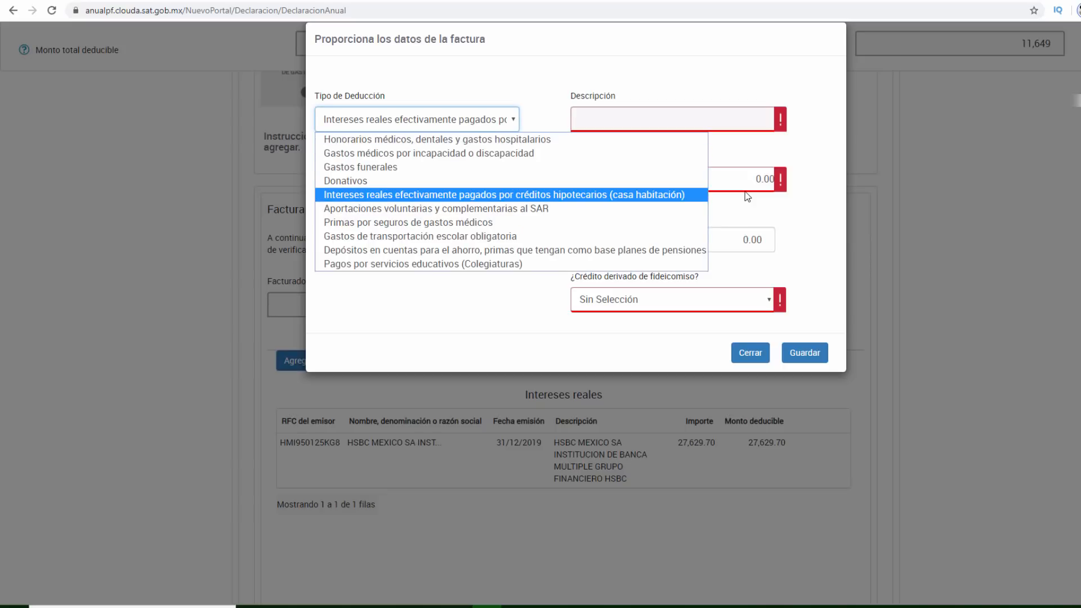
{"action": "key", "text": "Up"}
{"action": "key", "text": "Up"}
{"action": "key", "text": "Up"}
{"action": "key", "text": "Up"}
{"action": "key", "text": "Down"}
{"action": "key", "text": "Down"}
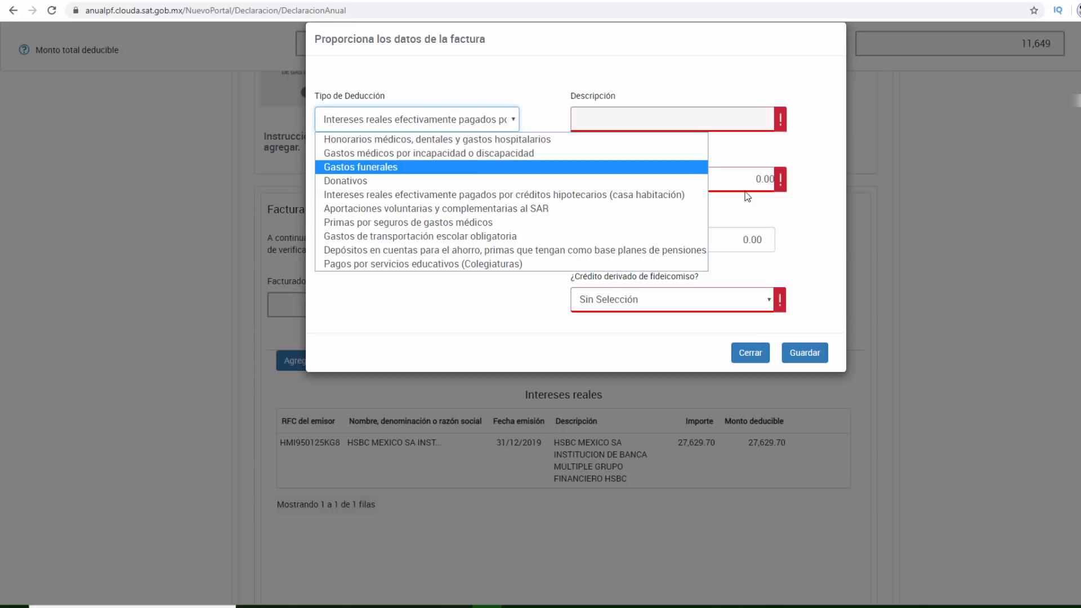
{"action": "key", "text": "Down"}
{"action": "key", "text": "Down"}
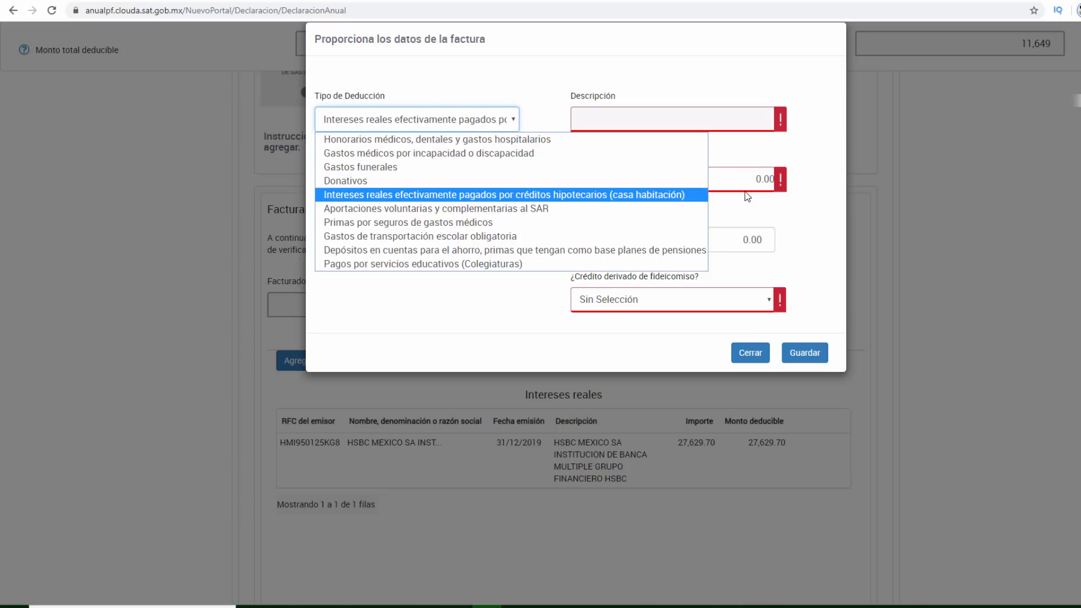
{"action": "key", "text": "Return"}
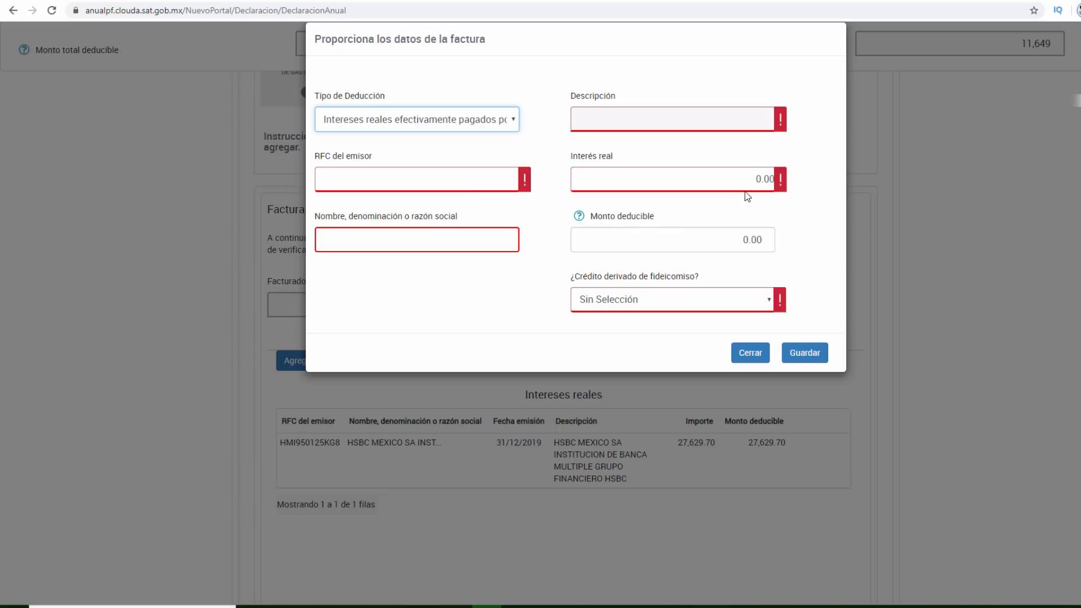
Go through the invoice form's fields for issuer RFC, name, real interest and fideicomiso credit without filling them in
{"action": "key", "text": "Tab"}
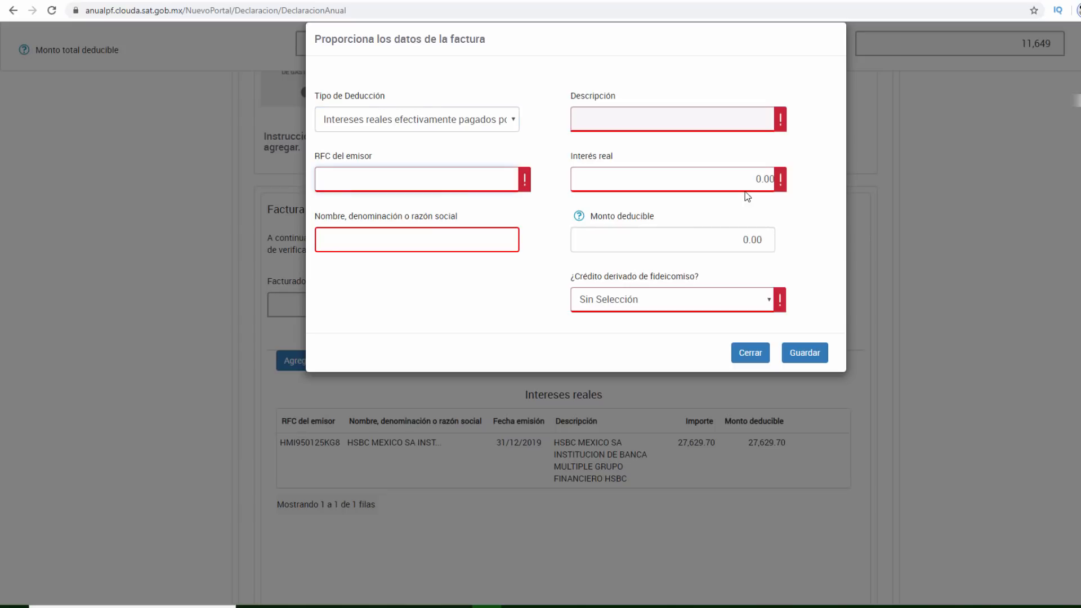
{"action": "key", "text": "Tab"}
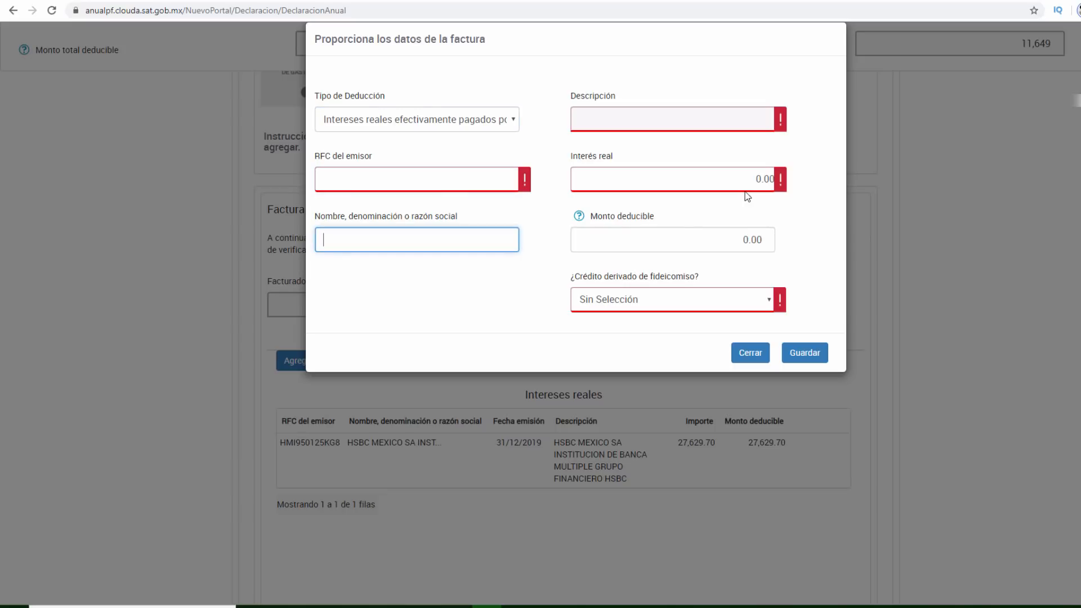
{"action": "key", "text": "Tab"}
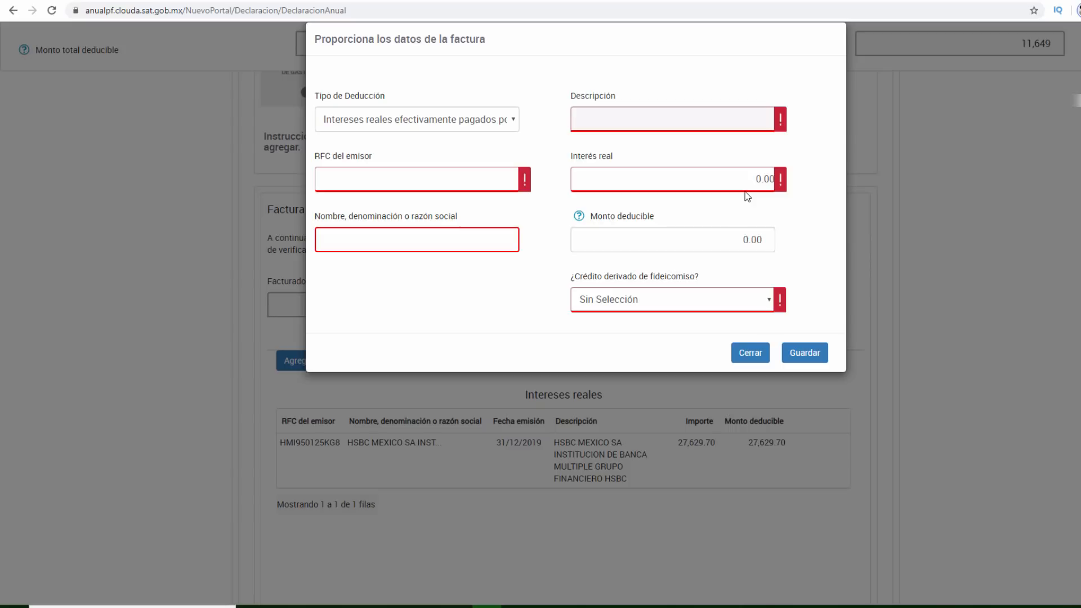
{"action": "key", "text": "Tab"}
{"action": "key", "text": "space"}
{"action": "left_click", "coordinate": [754, 300]}
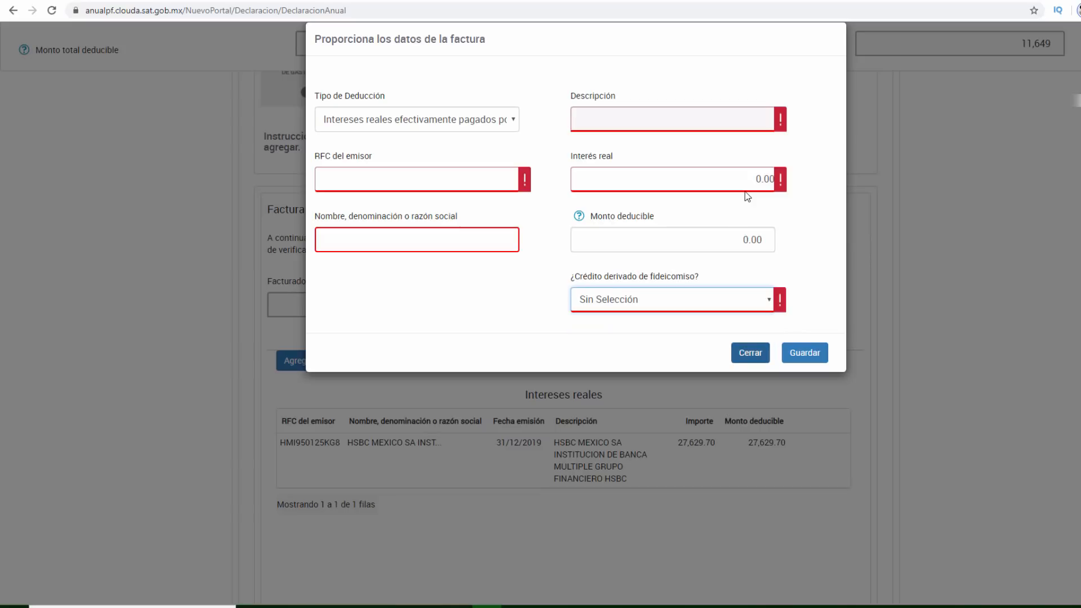
Switch the invoice's deduction type to Primas por seguros de gastos médicos, and close the form without saving
{"action": "left_click", "coordinate": [417, 119]}
{"action": "key", "text": "Down"}
{"action": "key", "text": "Down"}
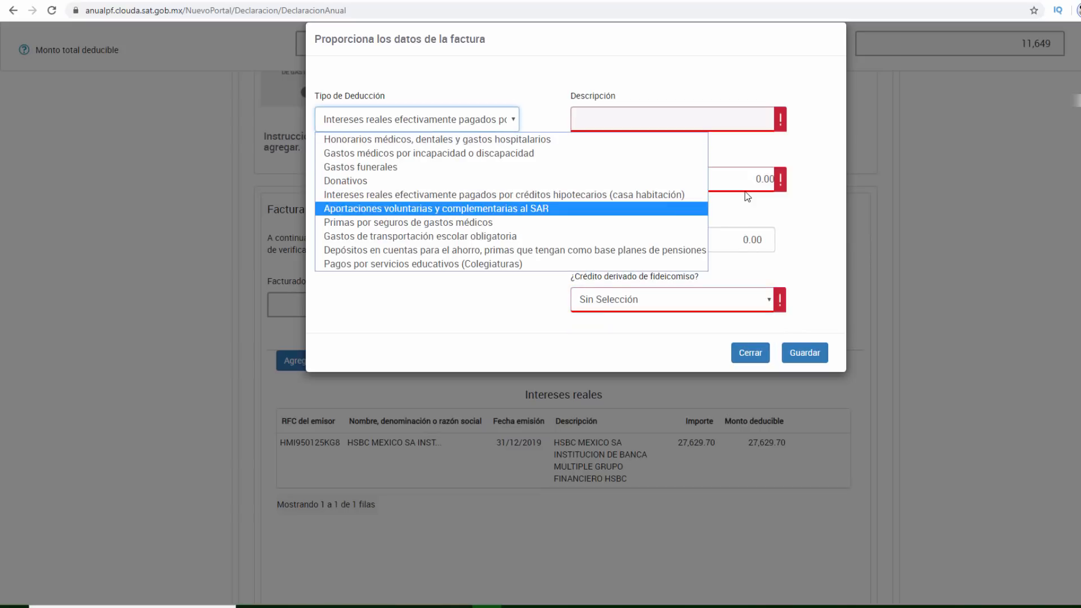
{"action": "key", "text": "Return"}
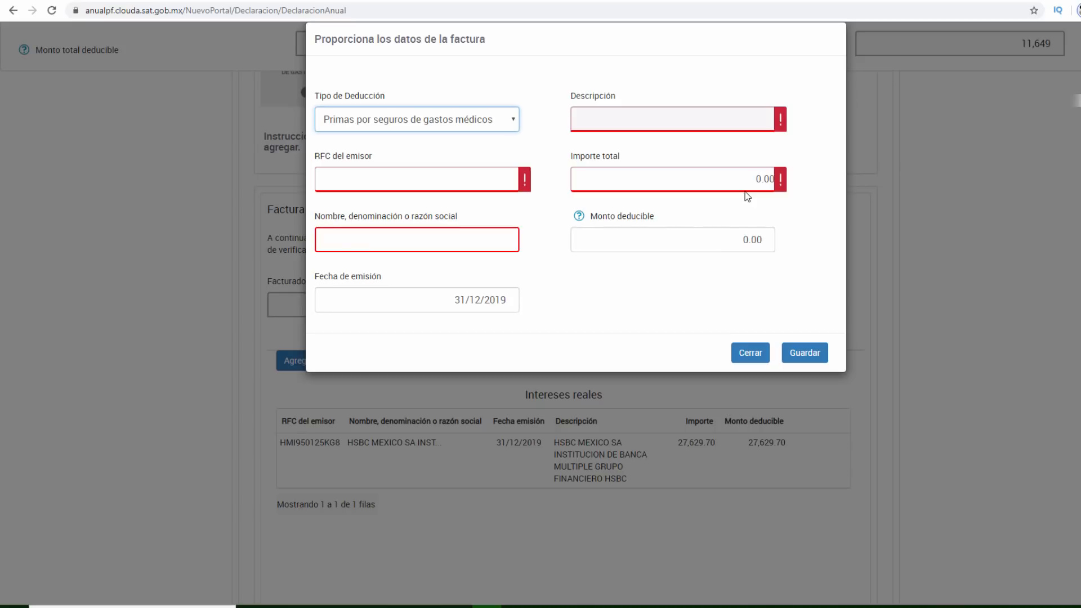
{"action": "left_click", "coordinate": [746, 197]}
{"action": "left_click", "coordinate": [749, 352]}
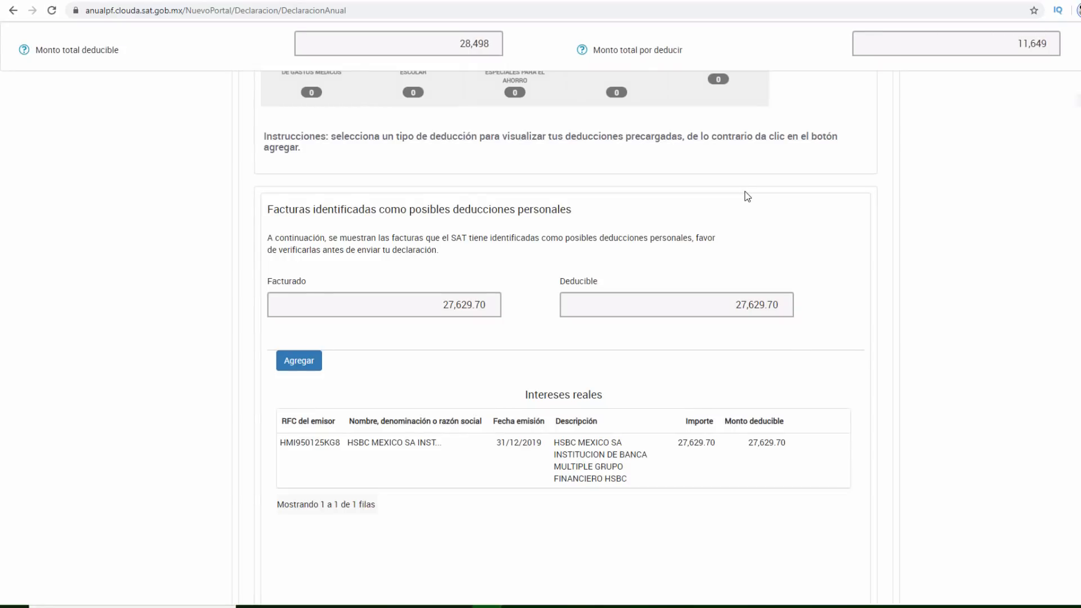
Open the Determinación section and view the detail of Ingresos acumulables
{"action": "scroll", "coordinate": [746, 196], "scroll_direction": "up", "scroll_amount": 6}
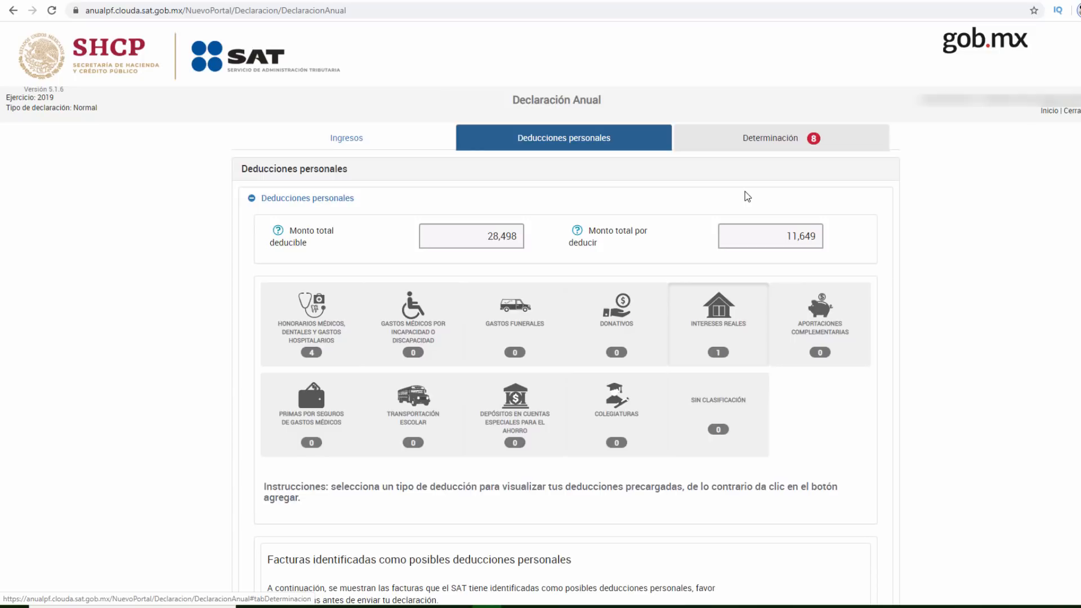
{"action": "left_click", "coordinate": [770, 138]}
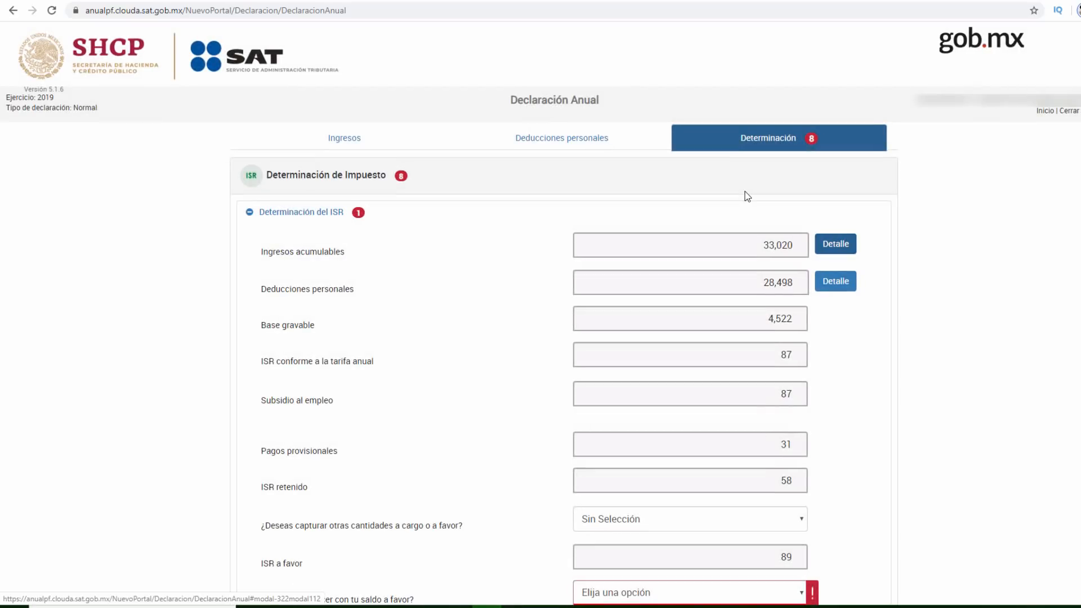
{"action": "key", "text": "Tab"}
{"action": "key", "text": "Return"}
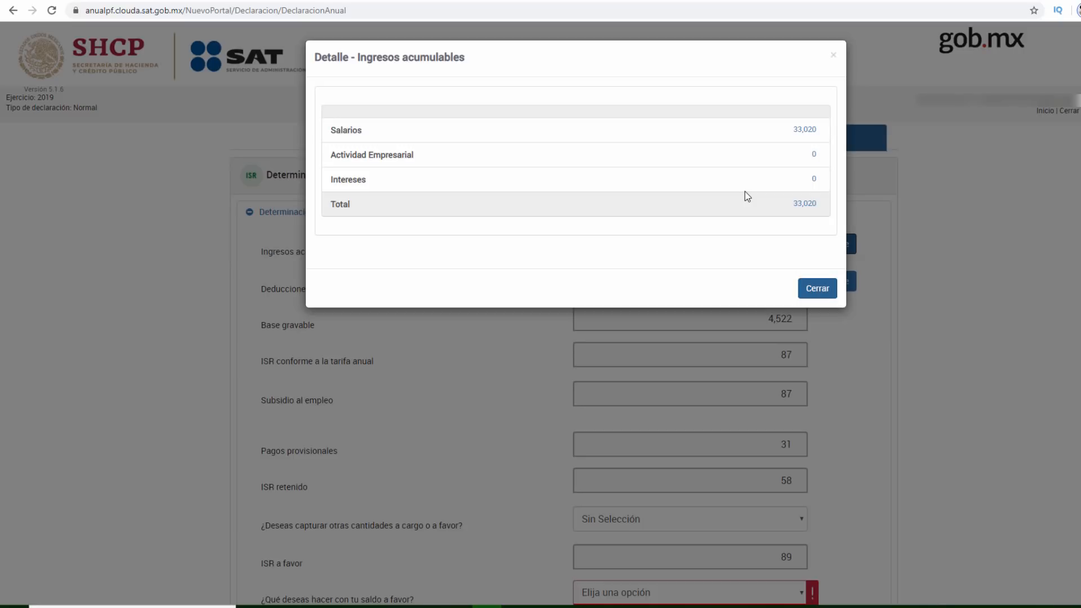
Close the Ingresos acumulables detail, keep the session active, and answer No to capturing otras cantidades a cargo o a favor
{"action": "key", "text": "Escape"}
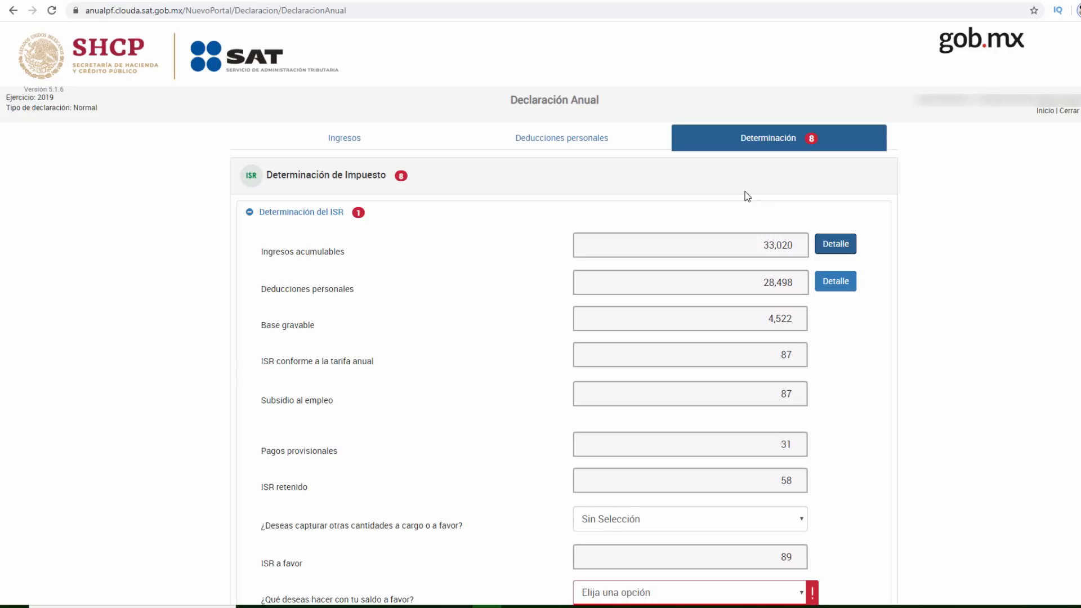
{"action": "scroll", "coordinate": [747, 196], "scroll_direction": "down", "scroll_amount": 3}
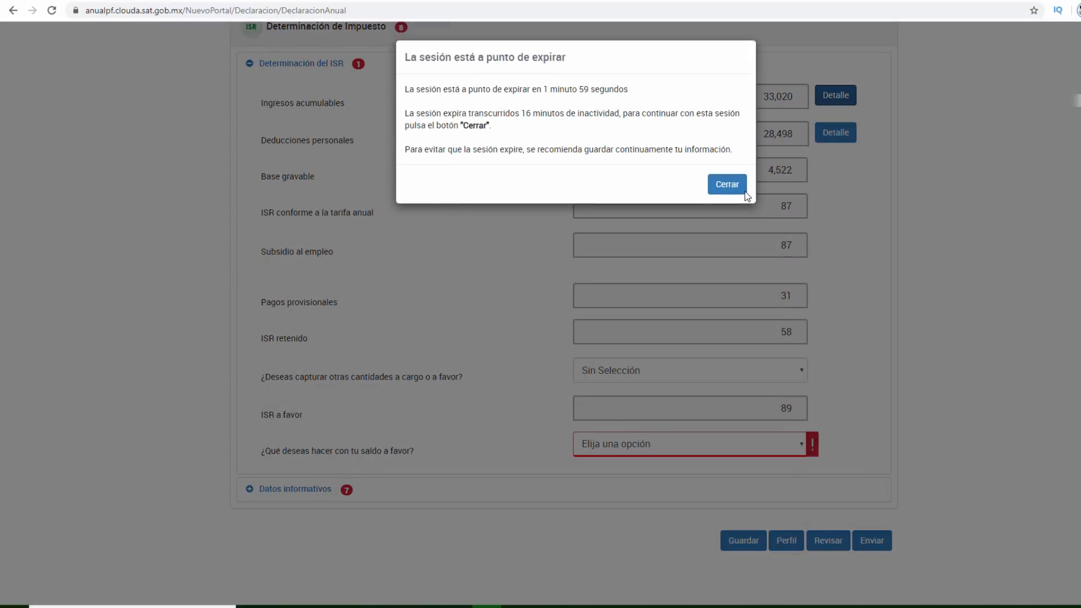
{"action": "left_click", "coordinate": [744, 191]}
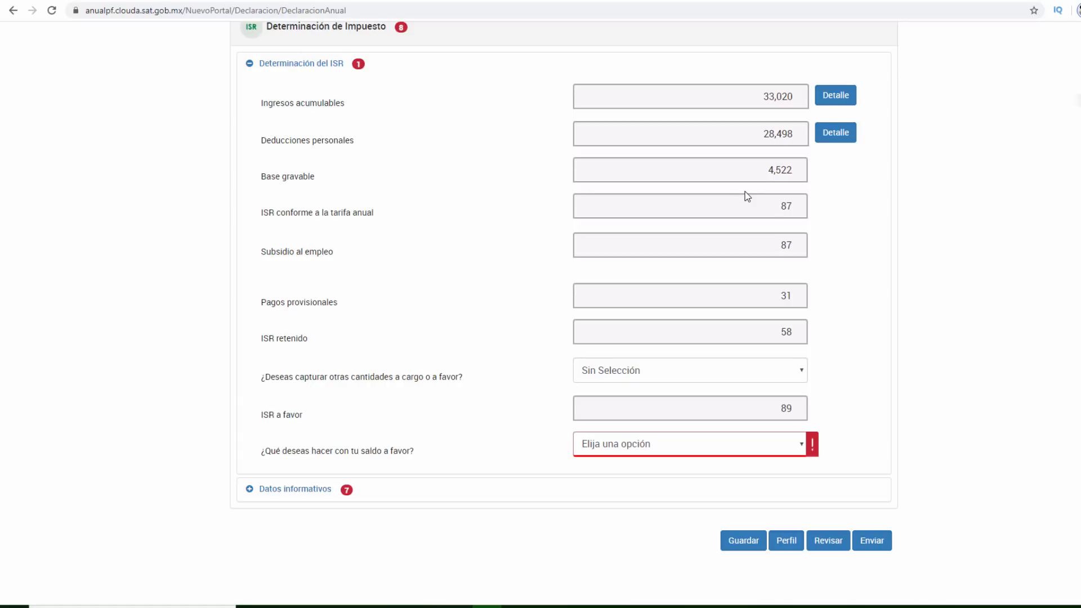
{"action": "left_click", "coordinate": [690, 370]}
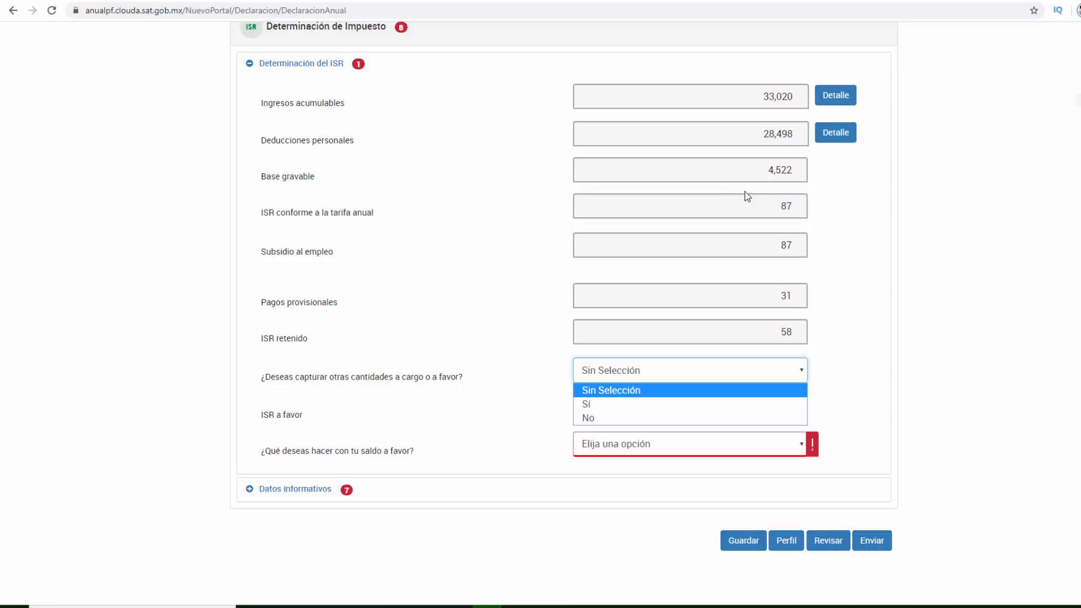
{"action": "key", "text": "Down"}
{"action": "key", "text": "Down"}
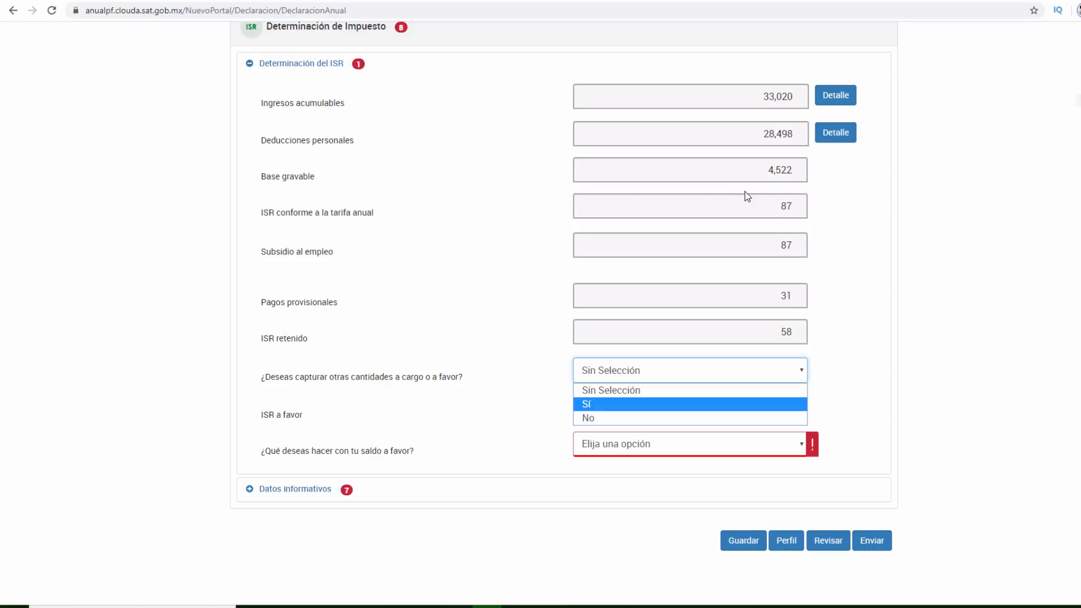
{"action": "key", "text": "Return"}
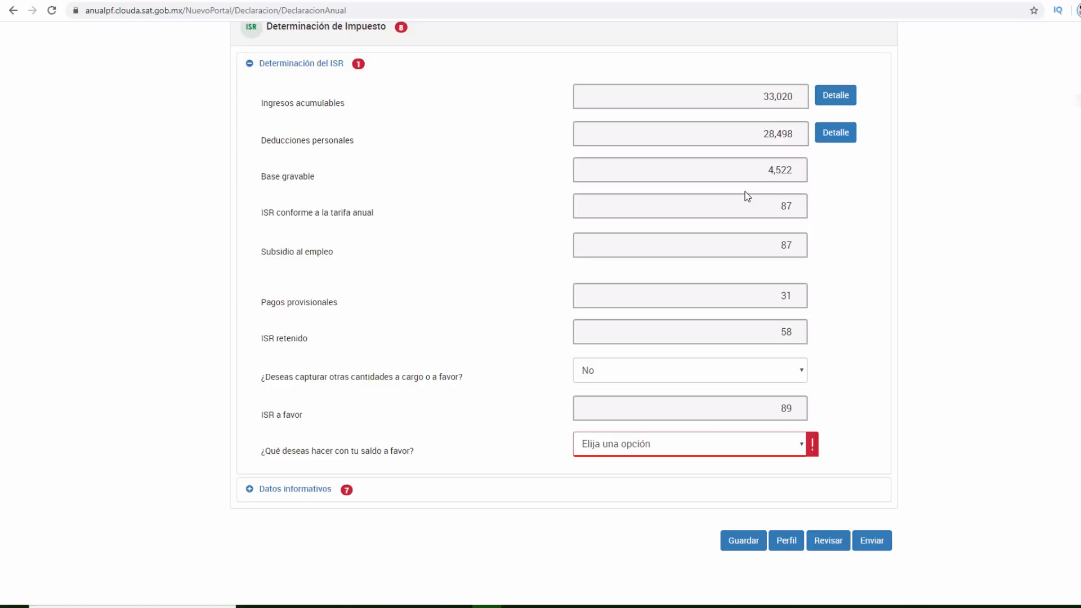
Choose Devolución for the saldo a favor and accept the notice about the existing bank information
{"action": "key", "text": "Tab"}
{"action": "key", "text": "space"}
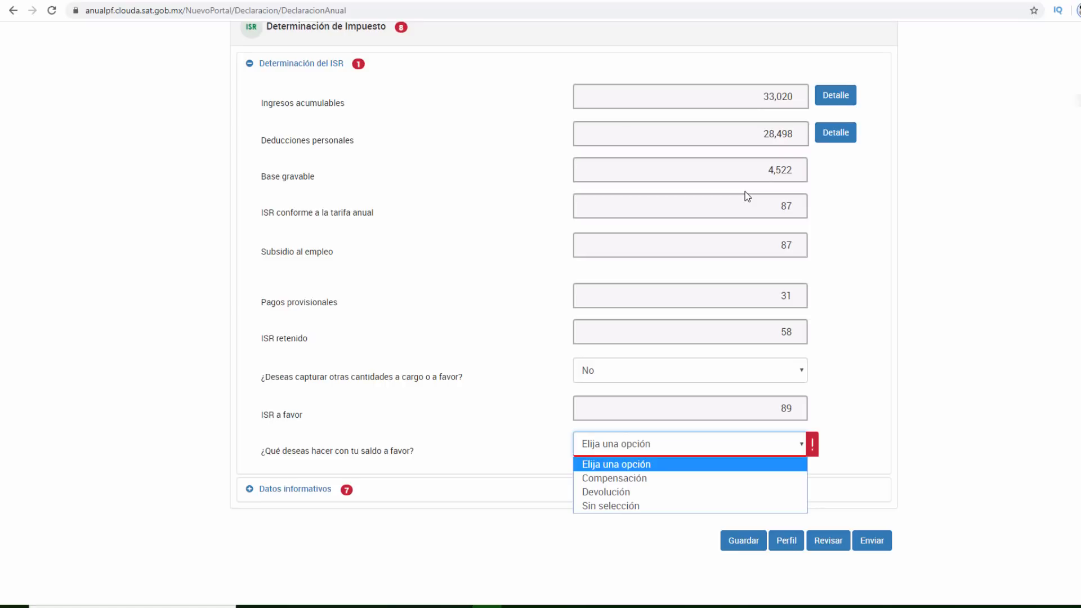
{"action": "key", "text": "Down"}
{"action": "key", "text": "Down"}
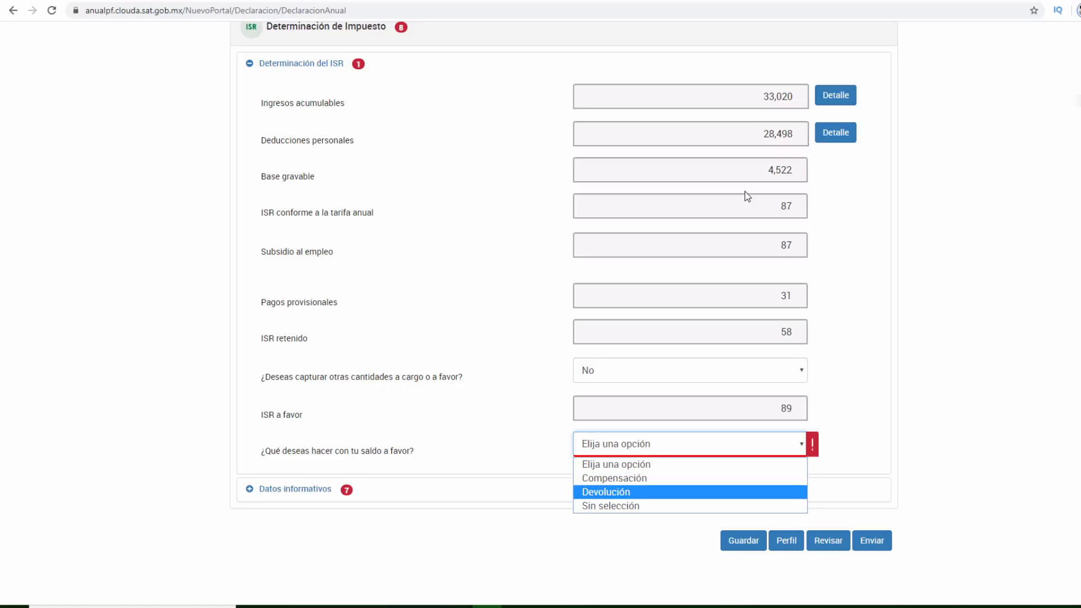
{"action": "key", "text": "Up"}
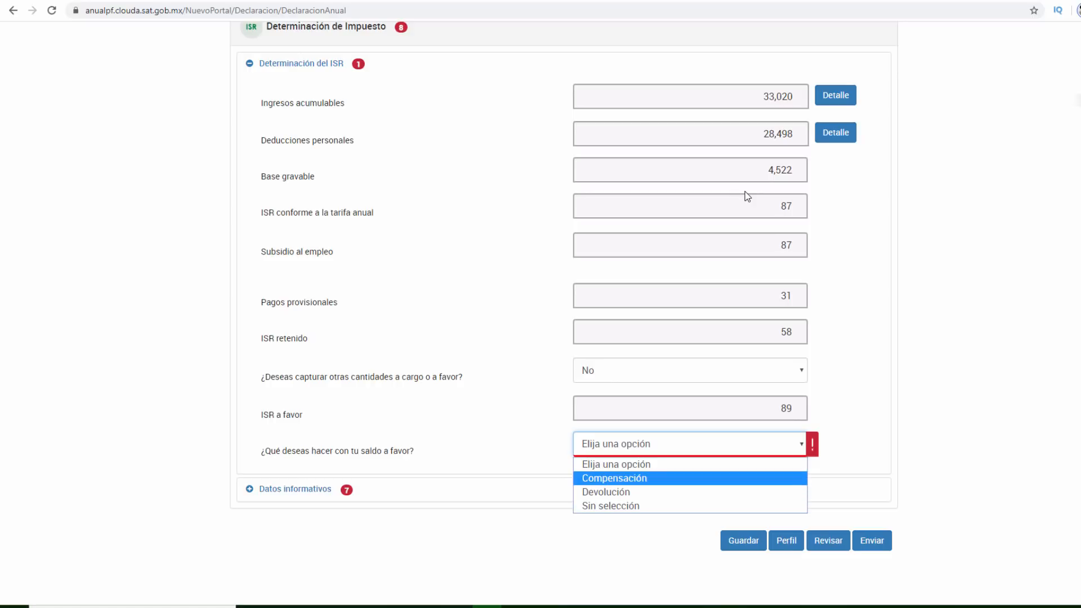
{"action": "key", "text": "Down"}
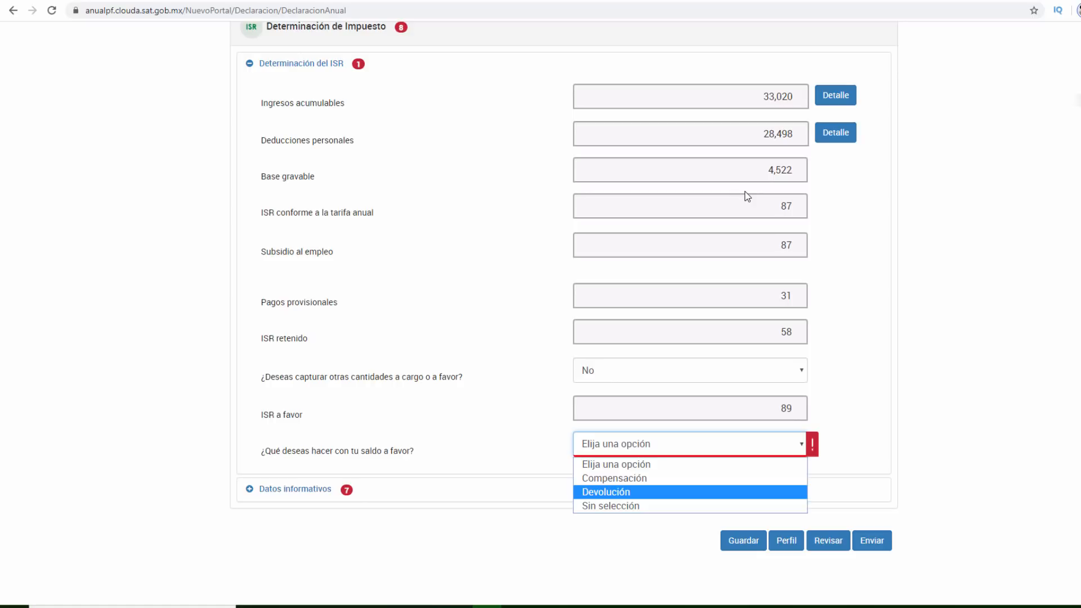
{"action": "key", "text": "Return"}
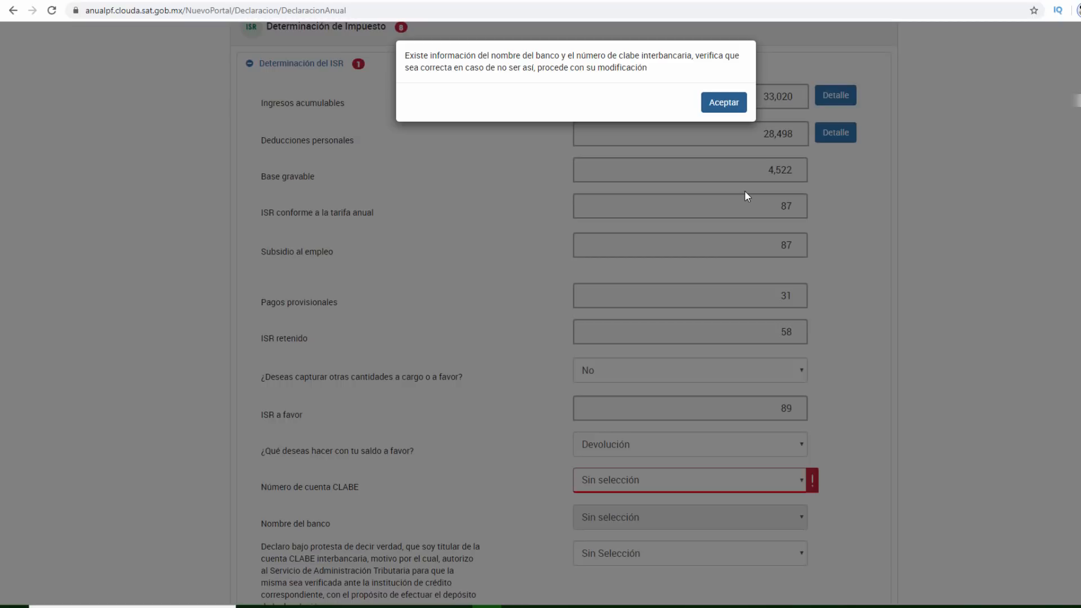
{"action": "key", "text": "Return"}
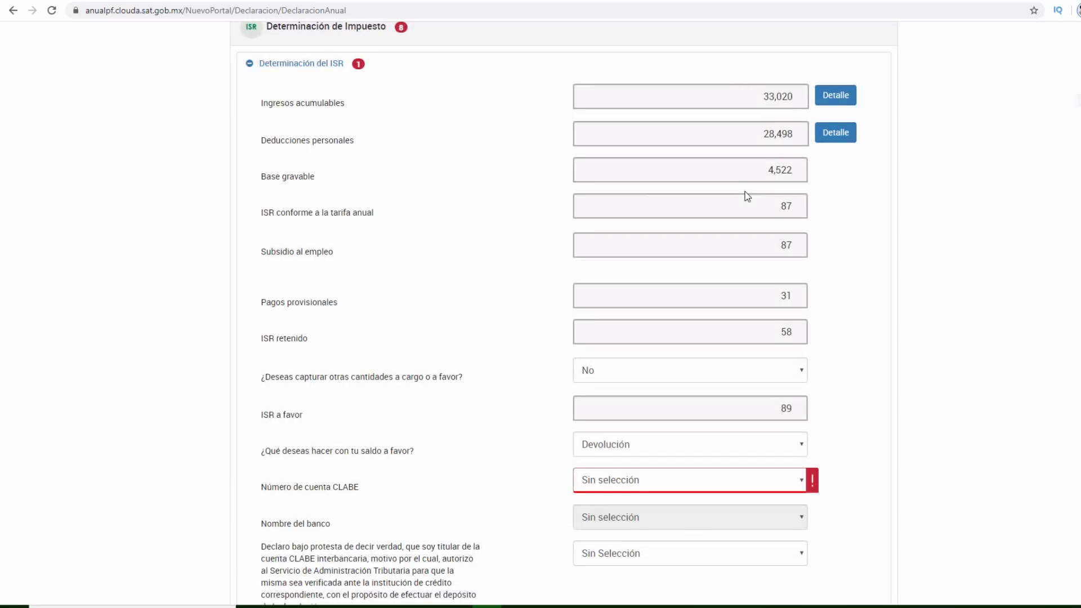
Select the BANORTE/IXE account as the Número de cuenta CLABE for the refund
{"action": "scroll", "coordinate": [747, 196], "scroll_direction": "down", "scroll_amount": 3}
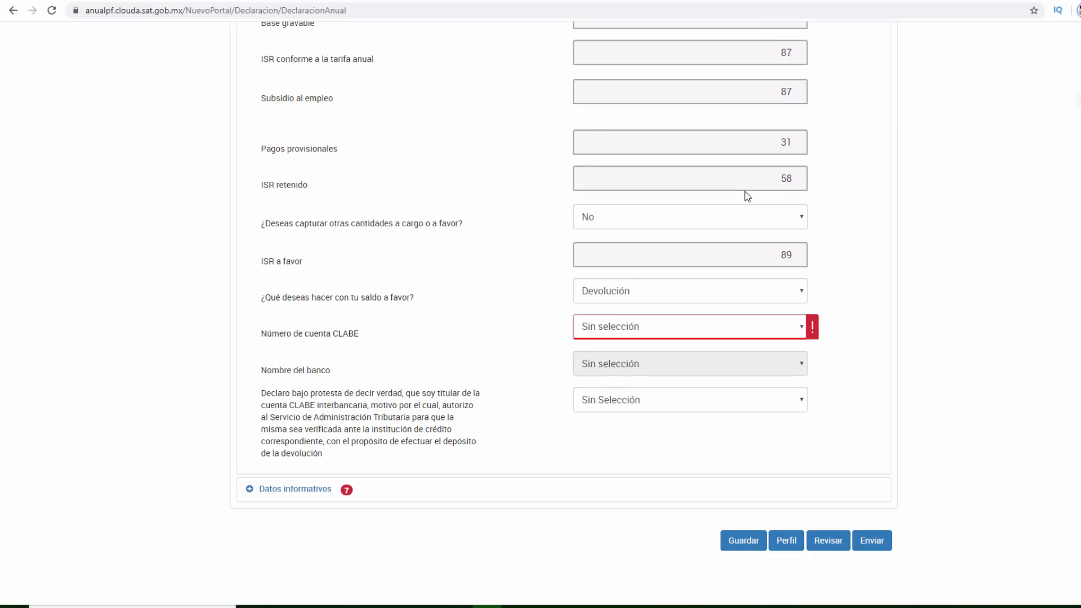
{"action": "key", "text": "Tab"}
{"action": "key", "text": "space"}
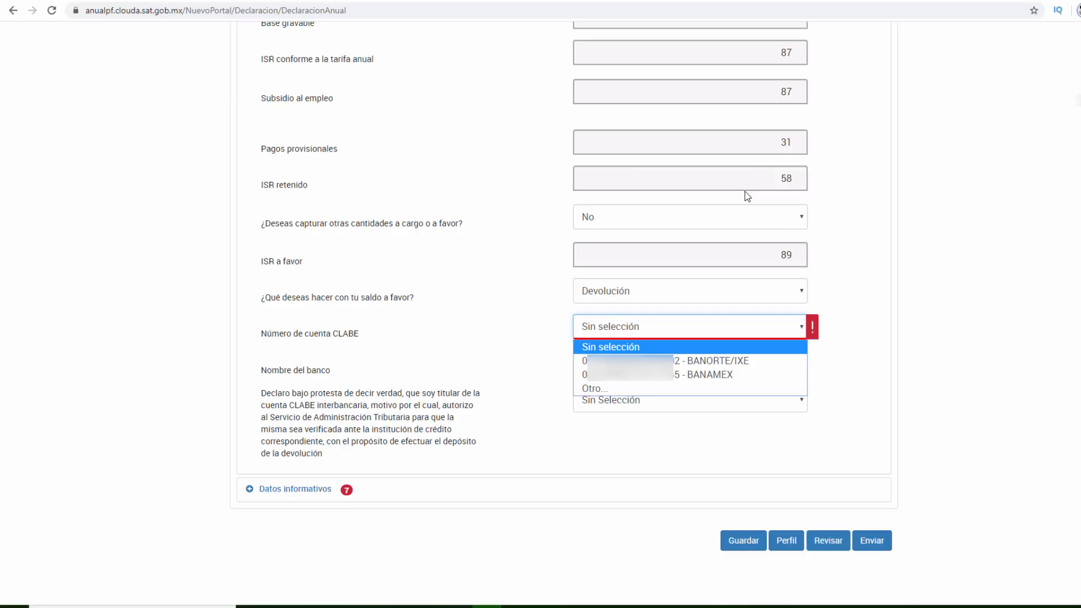
{"action": "key", "text": "Down"}
{"action": "key", "text": "Down"}
{"action": "key", "text": "Up"}
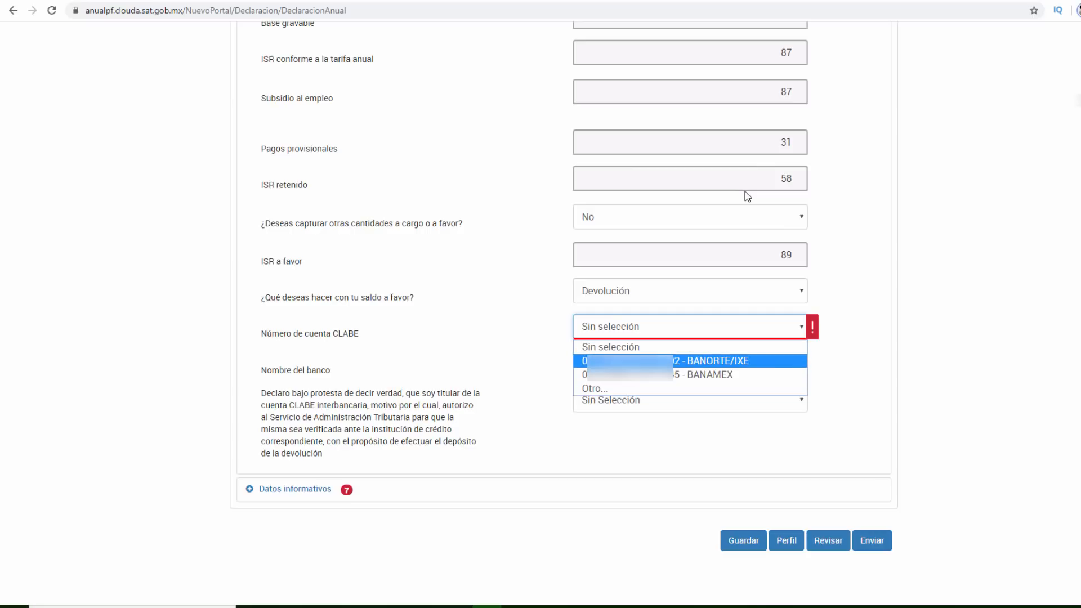
{"action": "key", "text": "Return"}
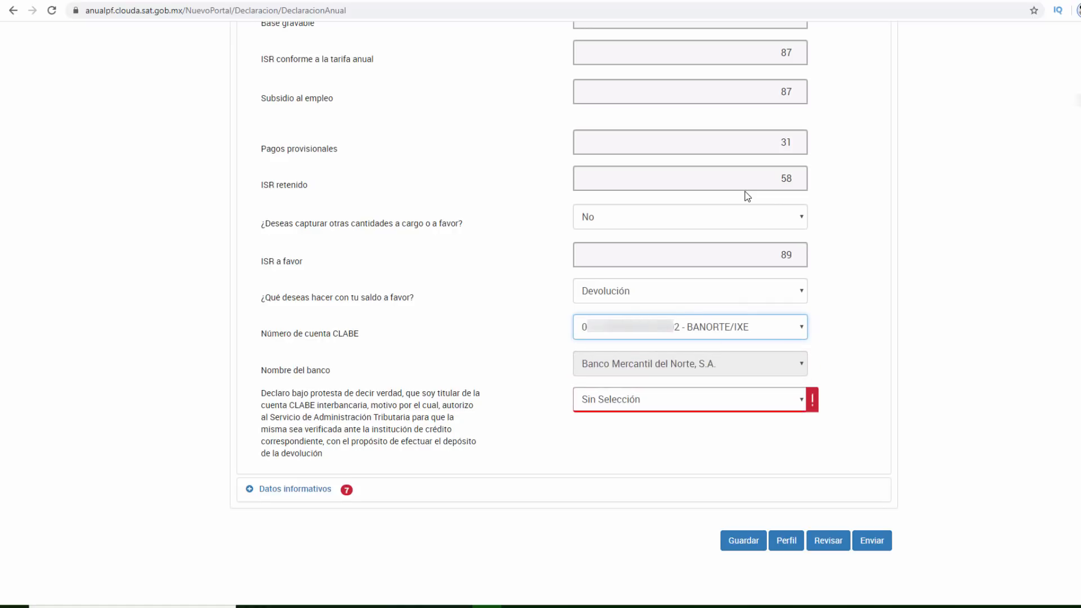
Answer Sí to the declaration of being the CLABE account holder, and expand Datos informativos
{"action": "key", "text": "Tab"}
{"action": "key", "text": "space"}
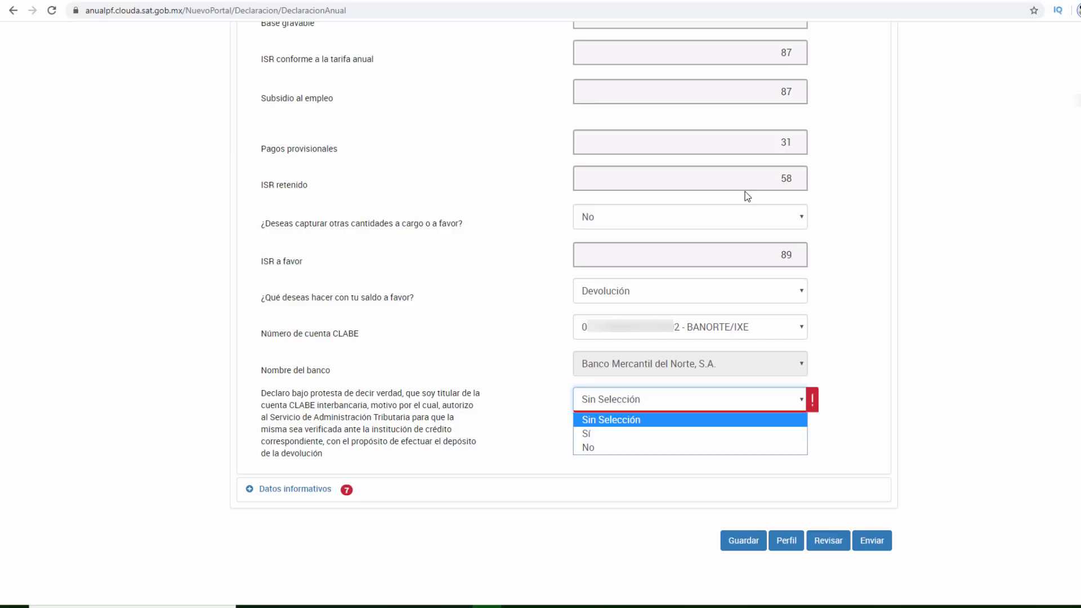
{"action": "key", "text": "Down"}
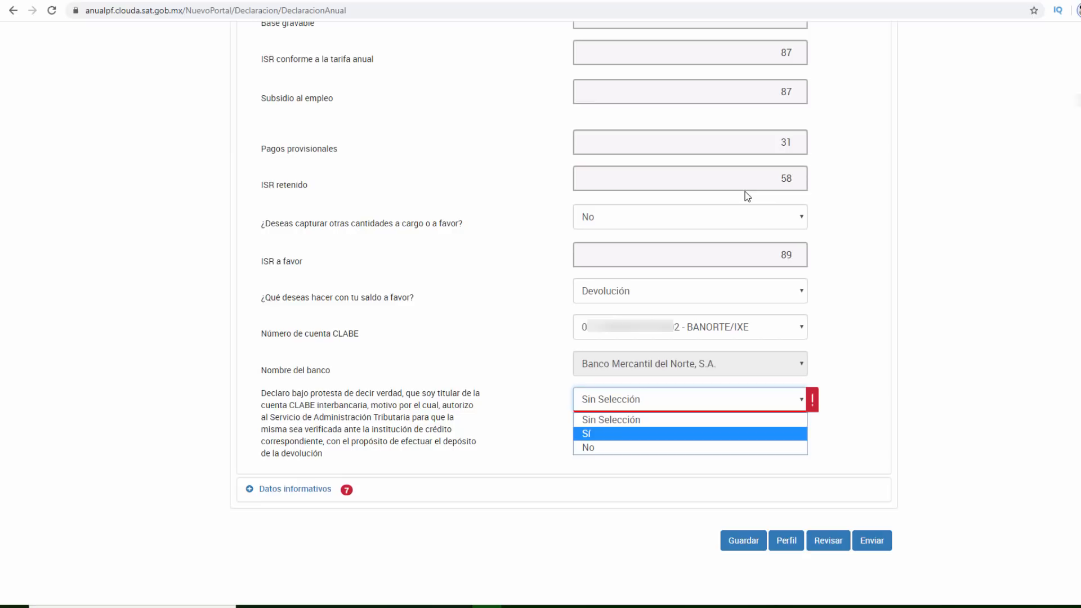
{"action": "key", "text": "Return"}
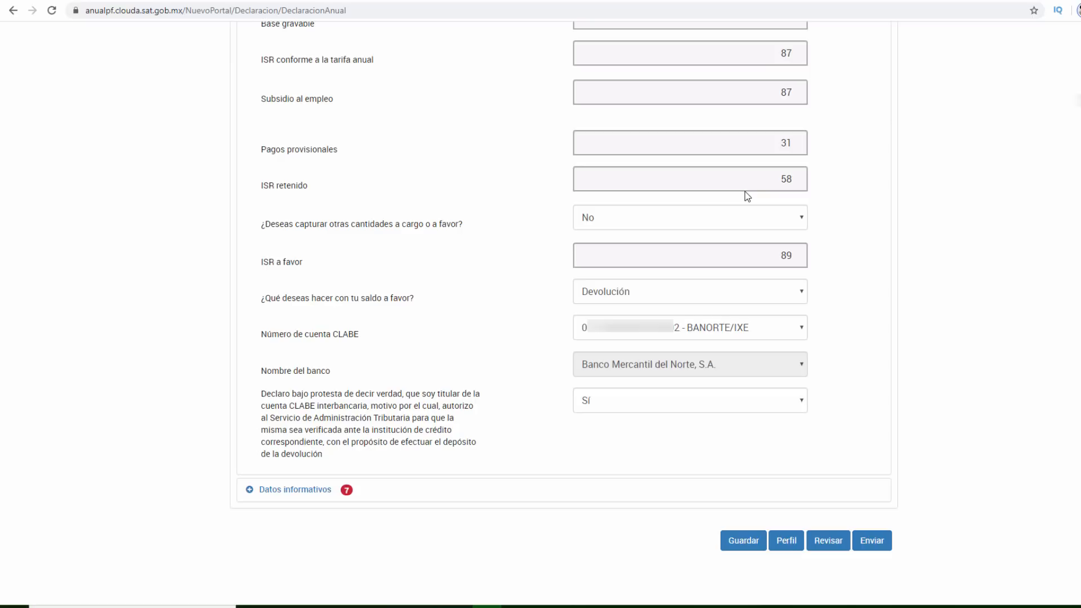
{"action": "key", "text": "Tab"}
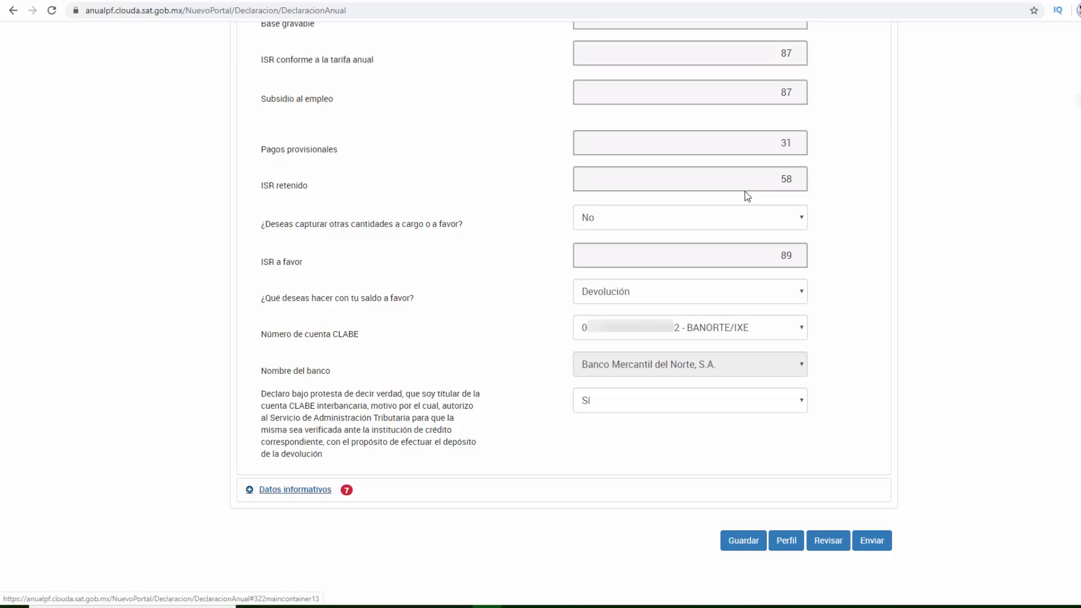
{"action": "key", "text": "Return"}
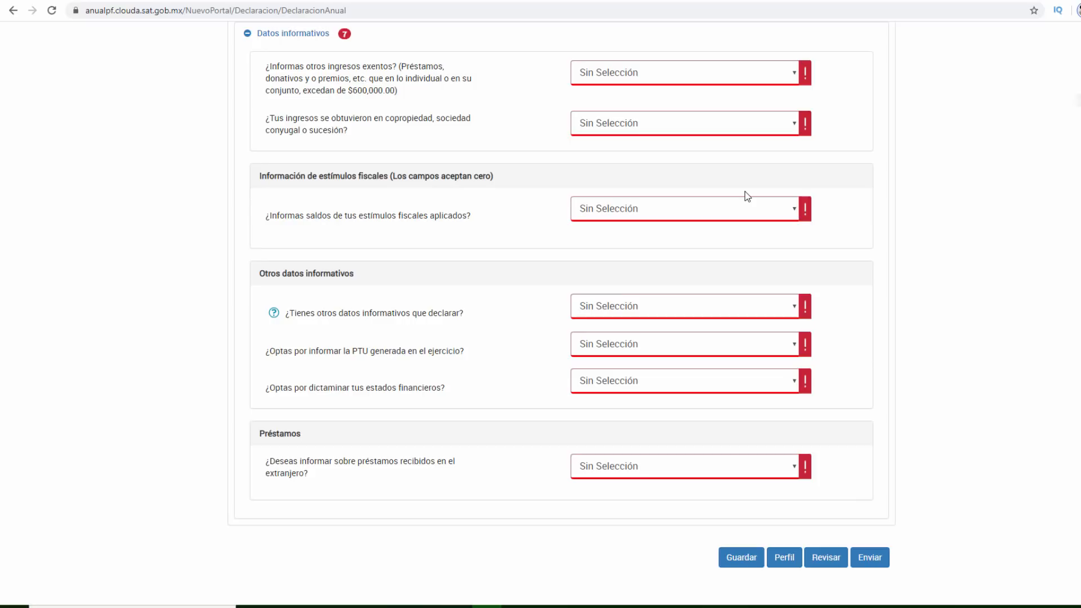
Answer Sí to reporting otros ingresos exentos to reveal its fields, and change the answer to No
{"action": "key", "text": "space"}
{"action": "key", "text": "Down"}
{"action": "key", "text": "Down"}
{"action": "key", "text": "Up"}
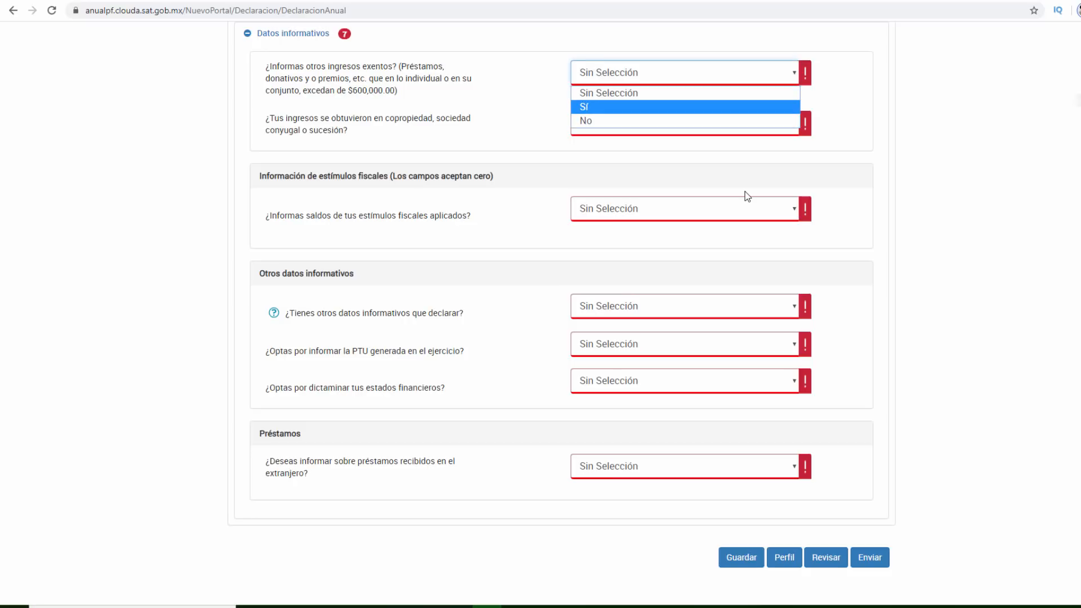
{"action": "key", "text": "Return"}
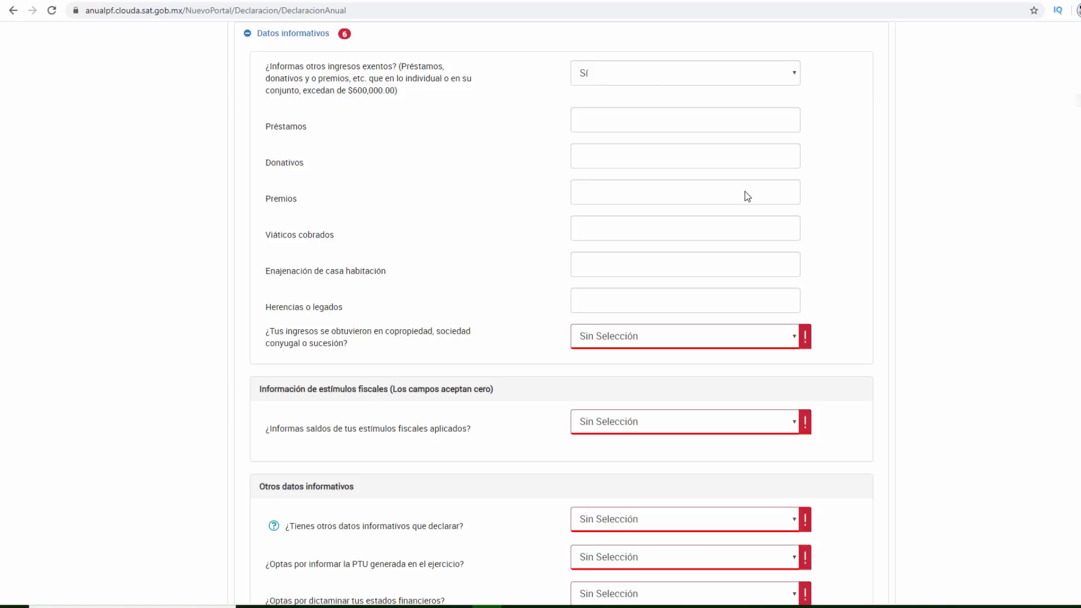
{"action": "key", "text": "space"}
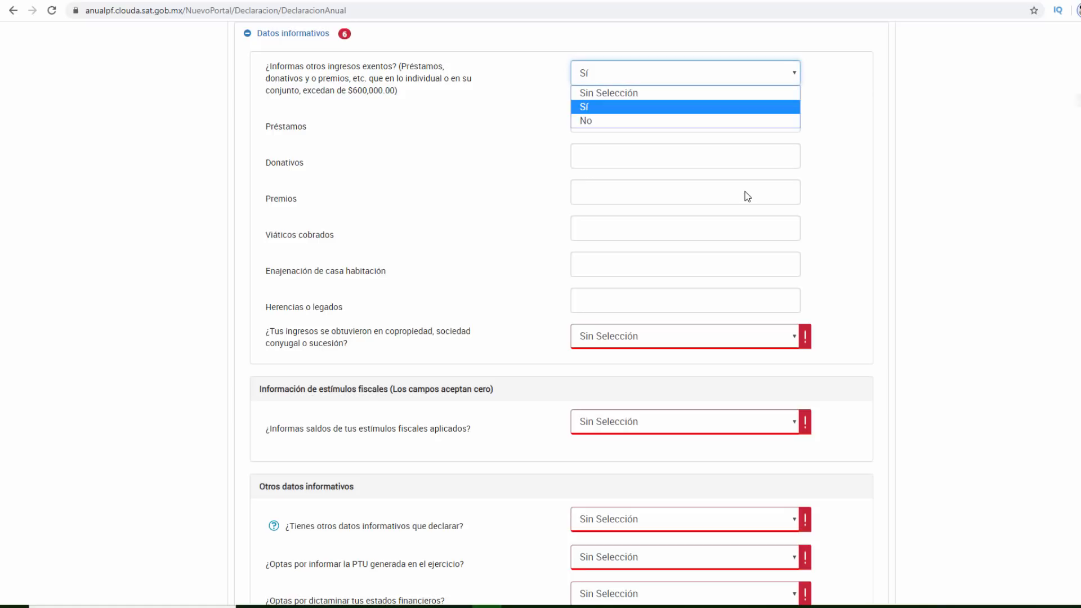
{"action": "key", "text": "Down"}
{"action": "key", "text": "Return"}
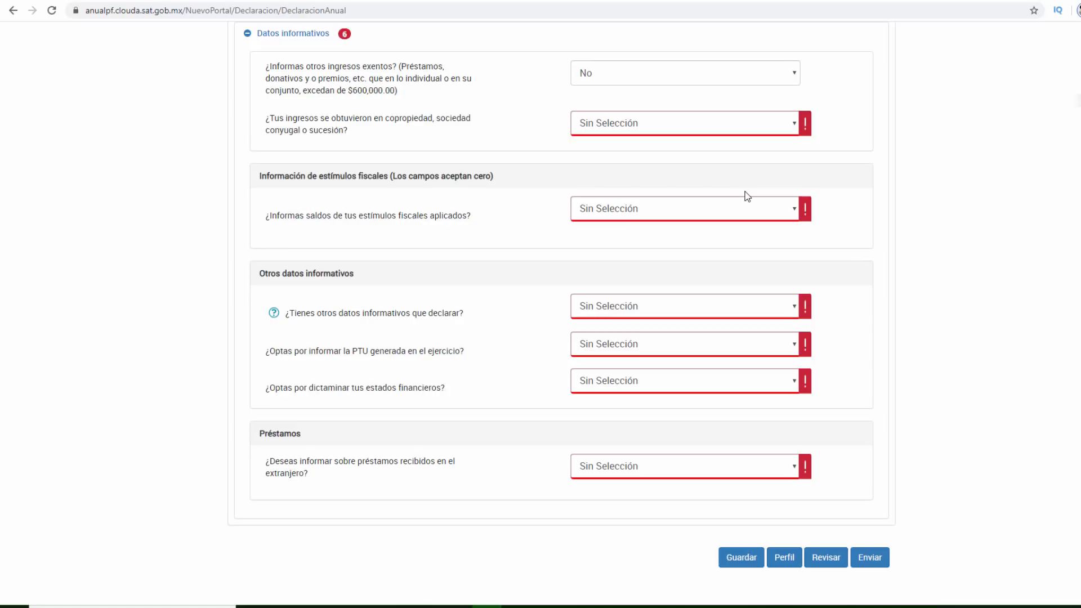
Answer No to whether the income was obtained en copropiedad, sociedad conyugal o sucesión
{"action": "key", "text": "Tab"}
{"action": "key", "text": "space"}
{"action": "key", "text": "Down"}
{"action": "key", "text": "Down"}
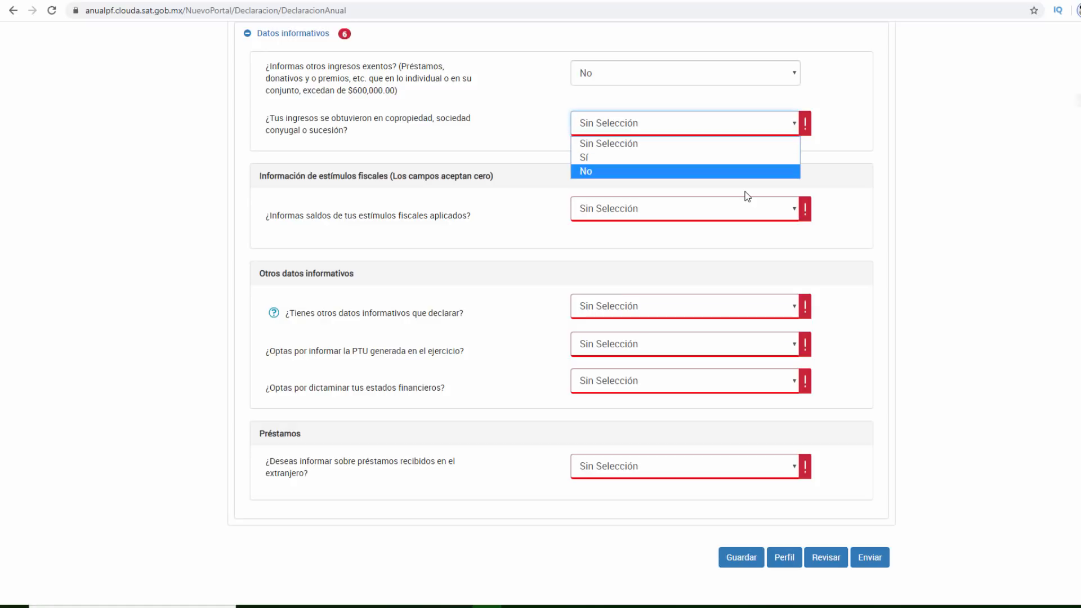
{"action": "key", "text": "Return"}
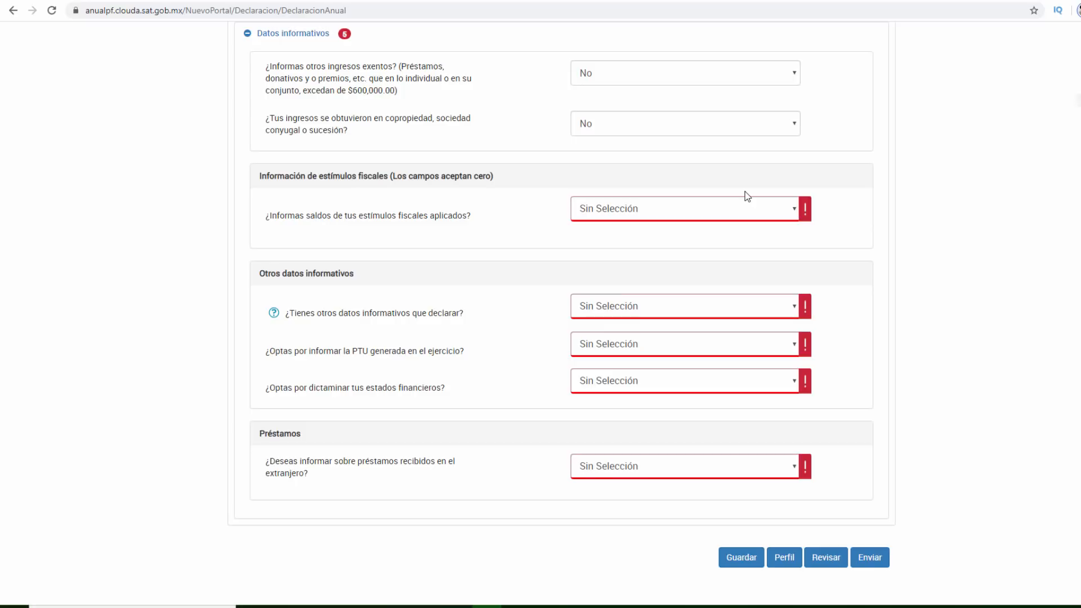
Switch the copropiedad, sociedad conyugal o sucesión answer to Sí to view its table, and return it to No
{"action": "key", "text": "space"}
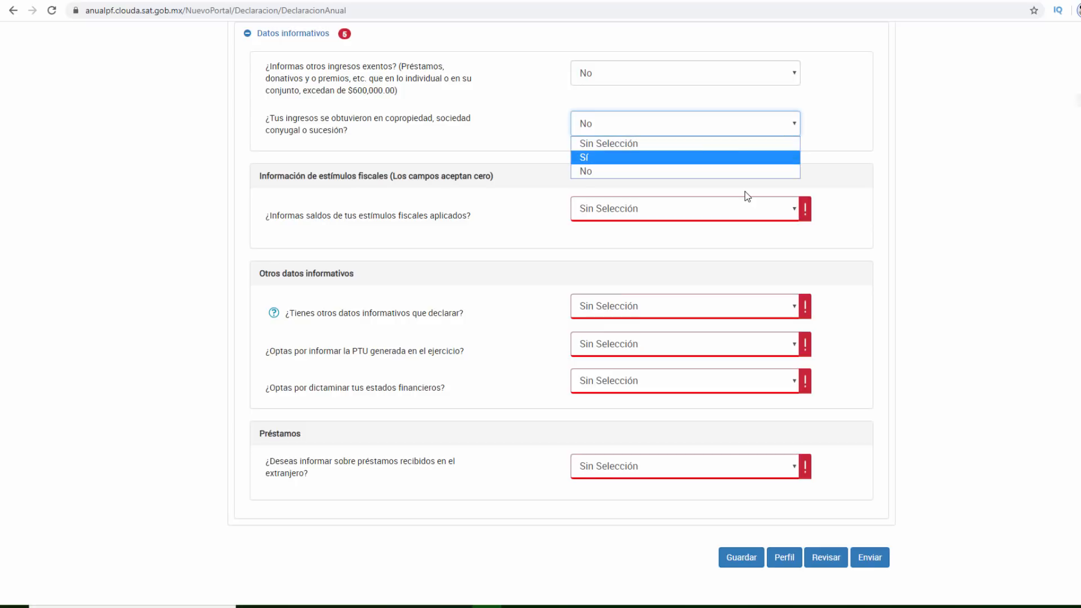
{"action": "key", "text": "Down"}
{"action": "key", "text": "Return"}
{"action": "key", "text": "Tab"}
{"action": "key", "text": "Tab"}
{"action": "key", "text": "Tab"}
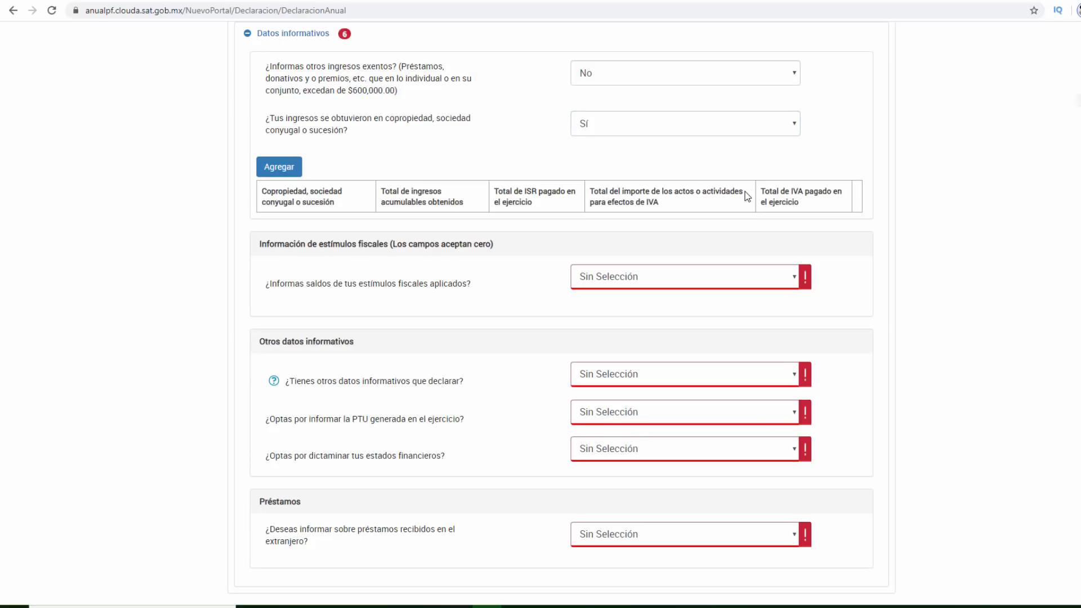
{"action": "key", "text": "space"}
{"action": "key", "text": "Down"}
{"action": "key", "text": "Return"}
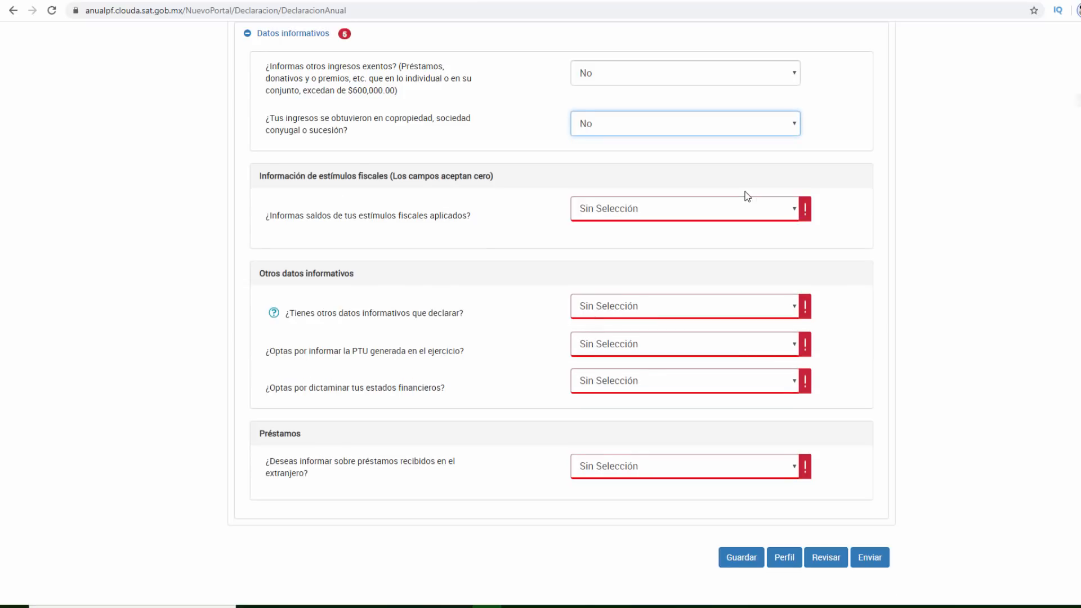
Answer No to reporting balances of applied estímulos fiscales
{"action": "key", "text": "Tab"}
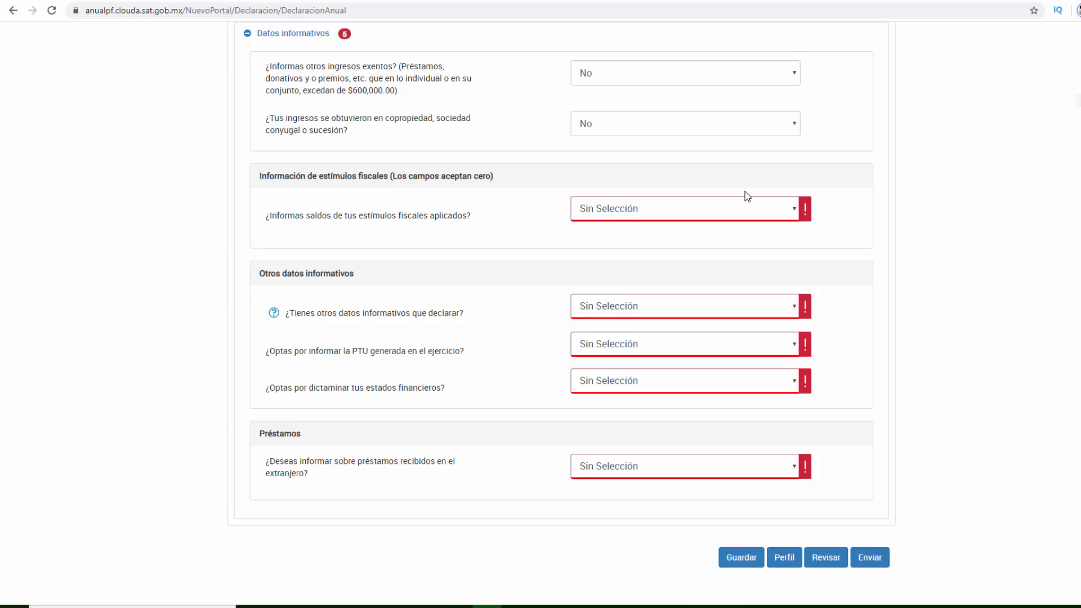
{"action": "key", "text": "space"}
{"action": "key", "text": "Down"}
{"action": "key", "text": "Down"}
{"action": "key", "text": "Return"}
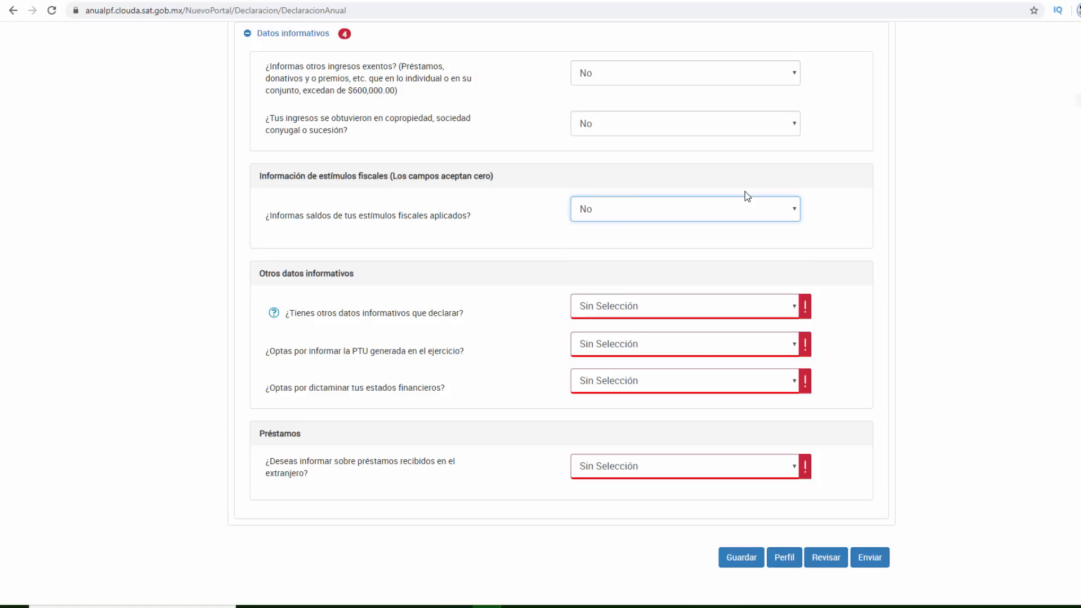
Answer Sí to having otros datos informativos to declare
{"action": "key", "text": "Tab"}
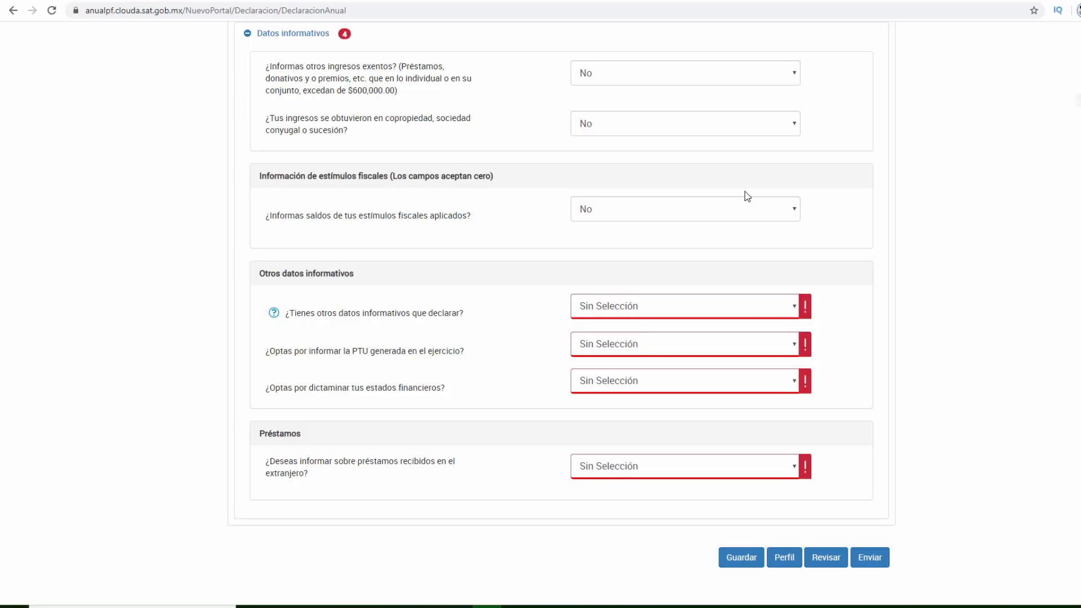
{"action": "key", "text": "space"}
{"action": "key", "text": "Down"}
{"action": "key", "text": "Down"}
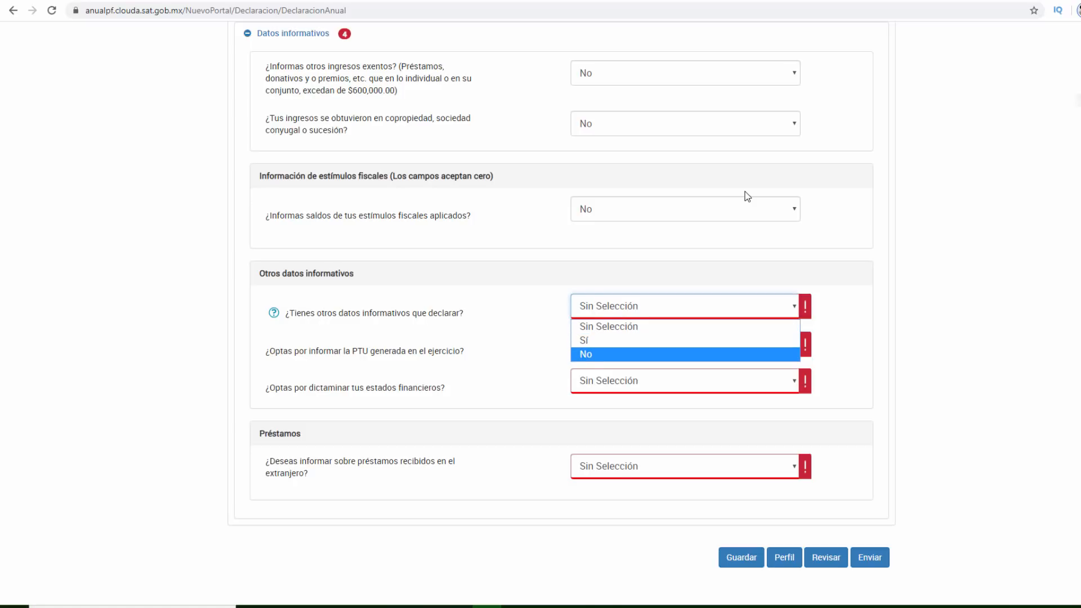
{"action": "key", "text": "Up"}
{"action": "key", "text": "Return"}
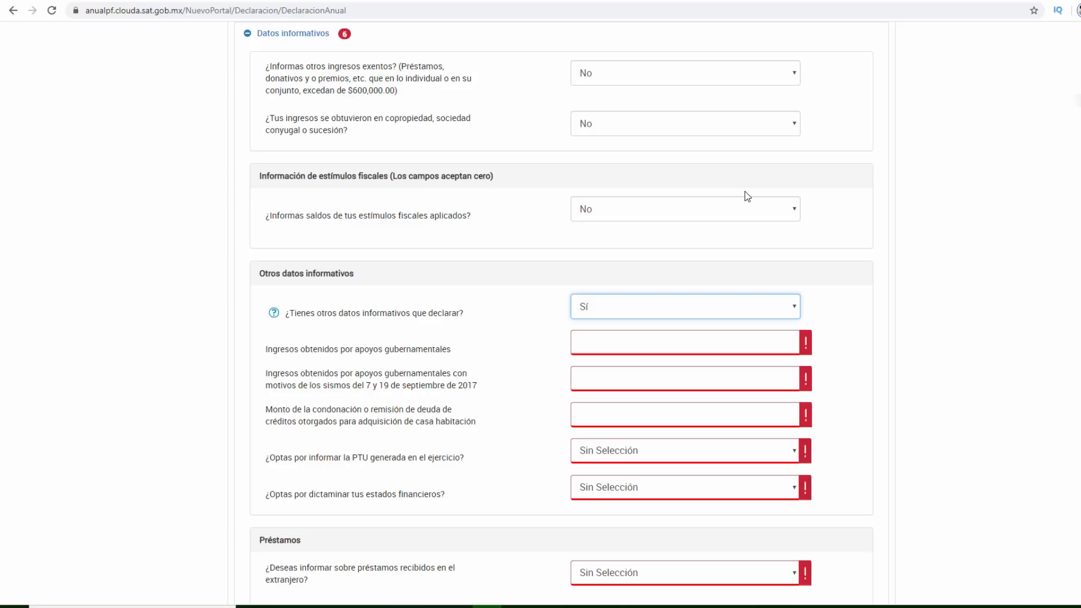
Change the answer on having otros datos informativos to declare to No
{"action": "left_click", "coordinate": [744, 192]}
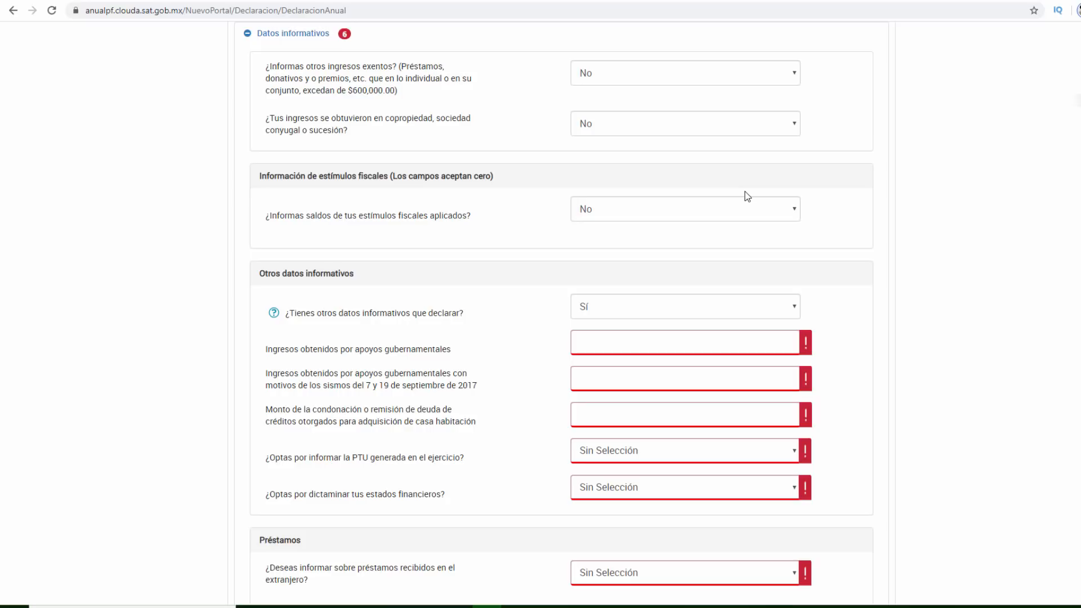
{"action": "key", "text": "space"}
{"action": "key", "text": "Up"}
{"action": "key", "text": "Down"}
{"action": "key", "text": "Down"}
{"action": "key", "text": "Return"}
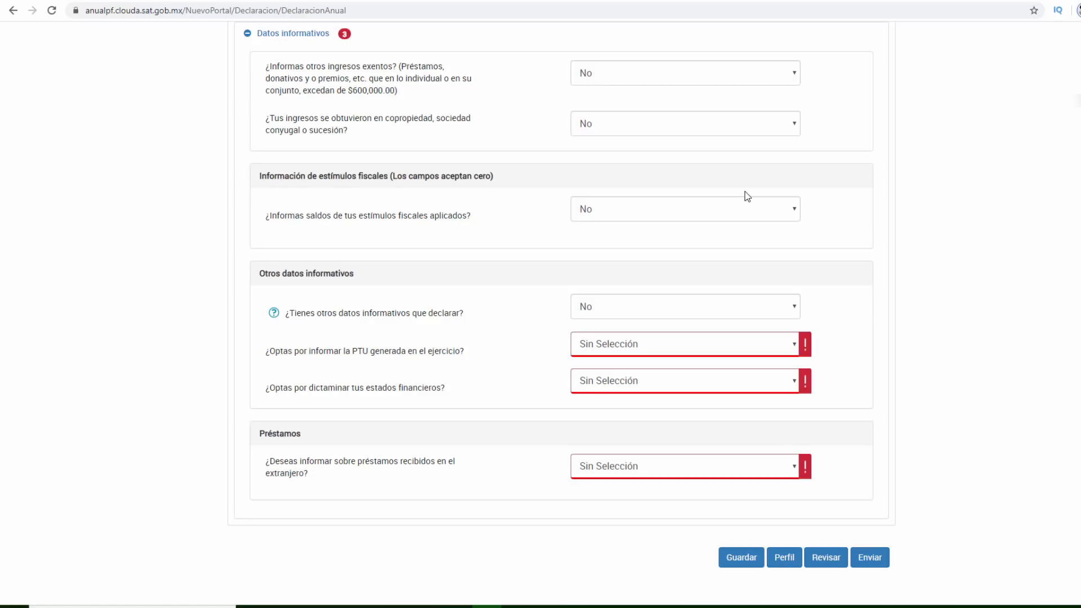
Answer No to informing the PTU generated in the ejercicio
{"action": "key", "text": "Tab"}
{"action": "key", "text": "space"}
{"action": "key", "text": "Down"}
{"action": "key", "text": "Down"}
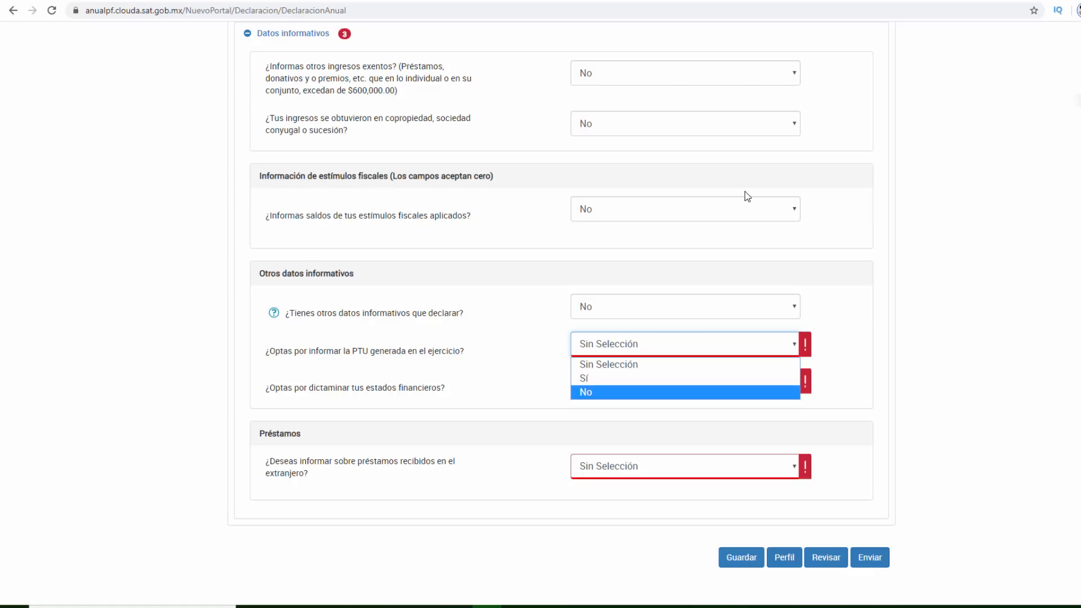
{"action": "key", "text": "Return"}
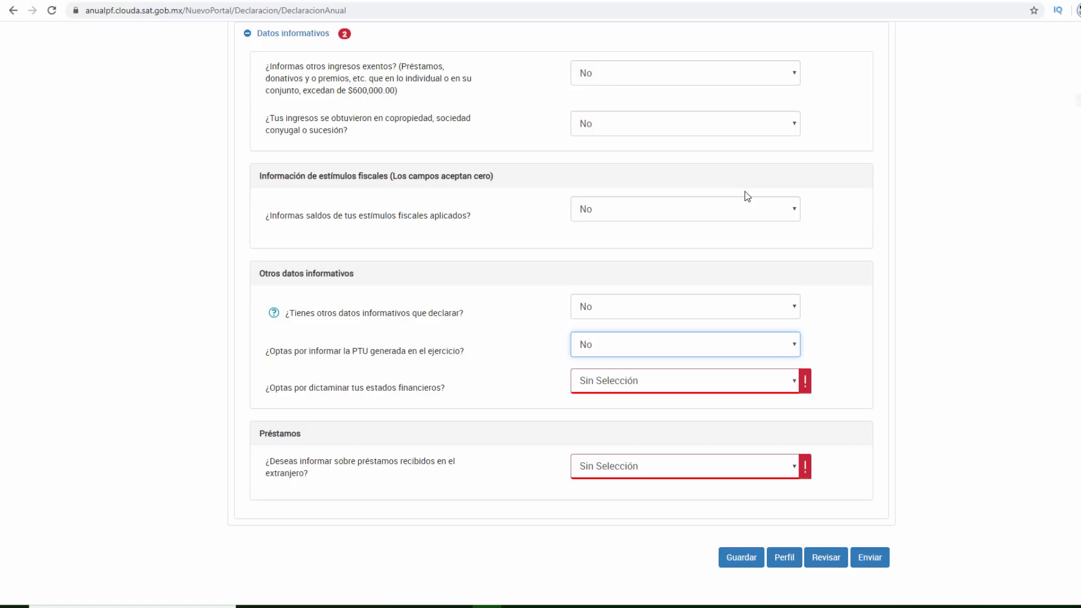
Answer No to opting for dictaminar the estados financieros
{"action": "key", "text": "Tab"}
{"action": "key", "text": "alt+Down"}
{"action": "key", "text": "Down"}
{"action": "key", "text": "Down"}
{"action": "key", "text": "Return"}
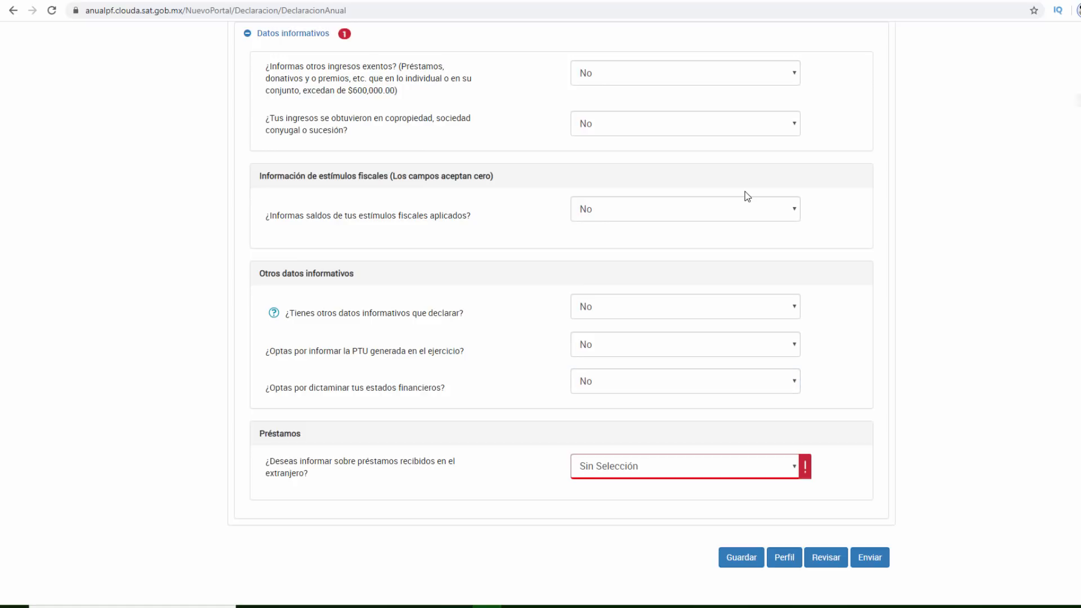
Answer No to reporting préstamos recibidos en el extranjero and collapse the Datos informativos section
{"action": "key", "text": "Tab"}
{"action": "key", "text": "alt+Down"}
{"action": "key", "text": "Down"}
{"action": "key", "text": "Down"}
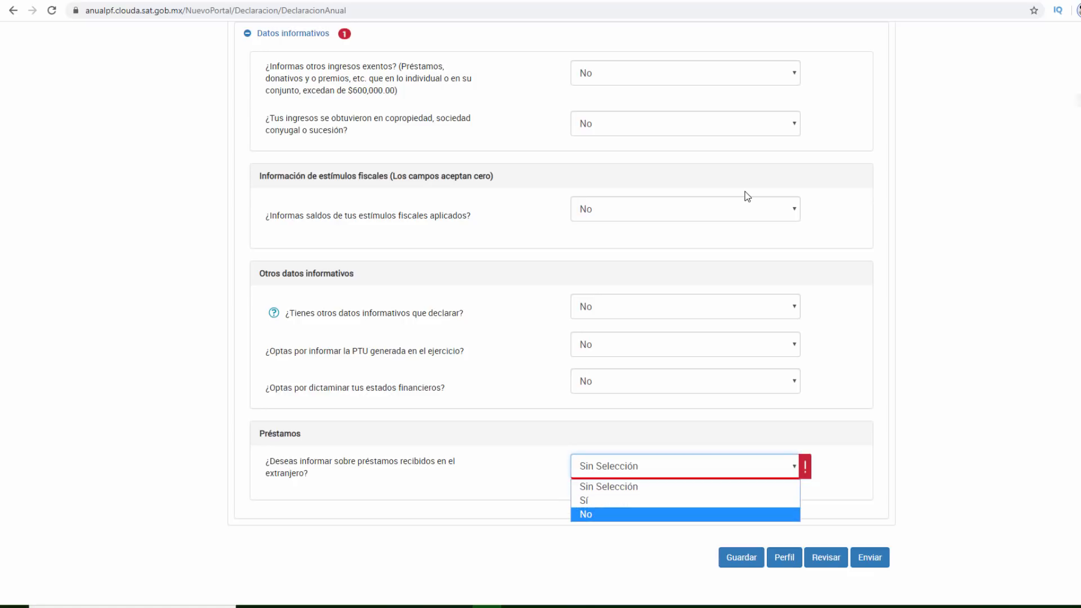
{"action": "key", "text": "Return"}
{"action": "scroll", "coordinate": [747, 196], "scroll_direction": "up", "scroll_amount": 4}
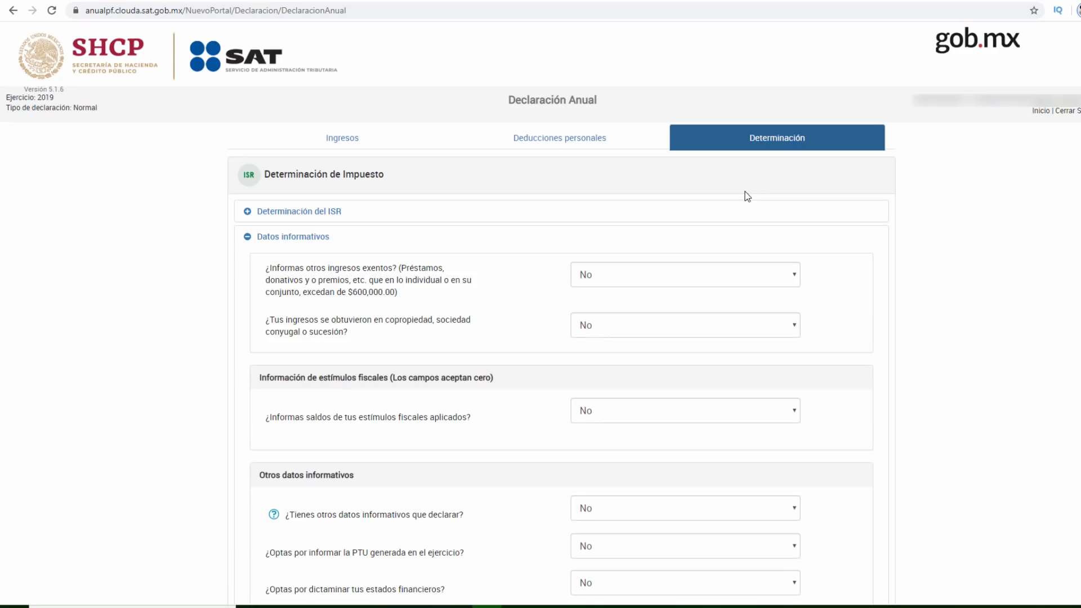
{"action": "key", "text": "shift+Tab"}
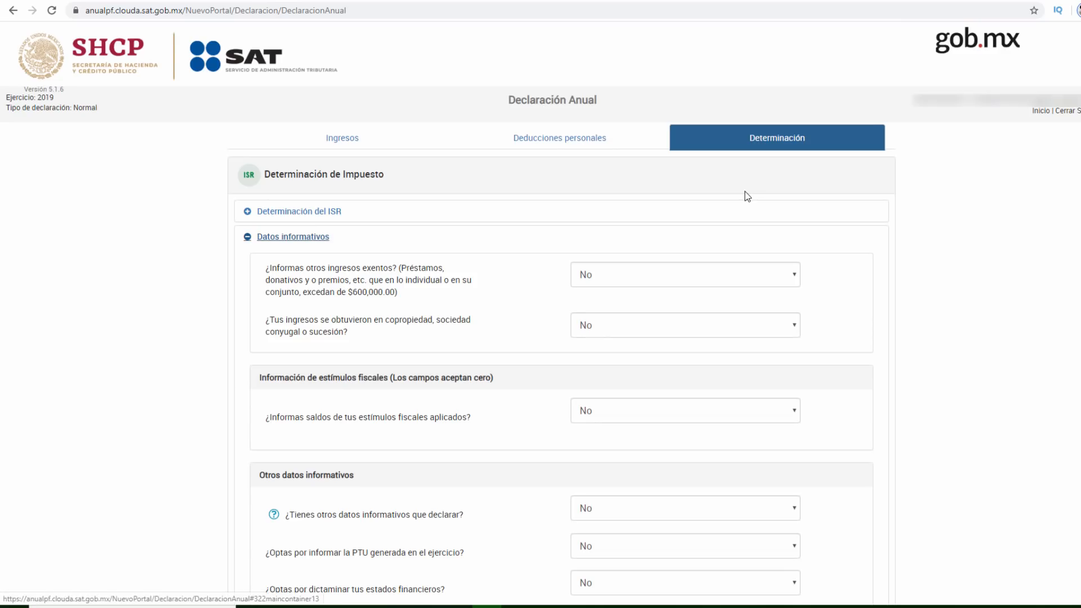
{"action": "key", "text": "Return"}
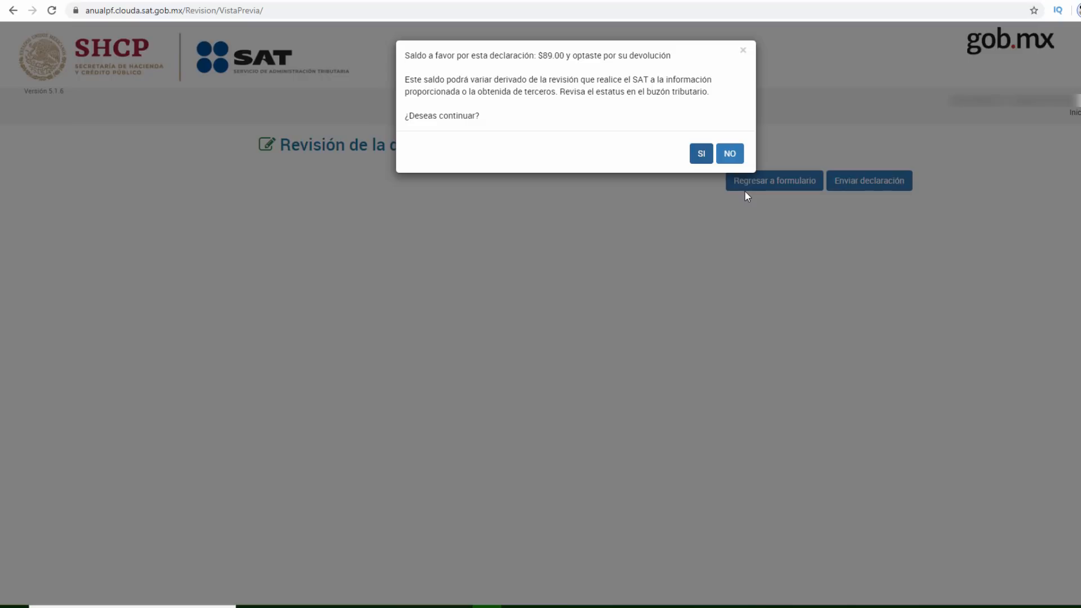
Confirm continuing with the declaration and its requested devolución, and review the acuse de recibo and its downloaded PDF
{"action": "key", "text": "Return"}
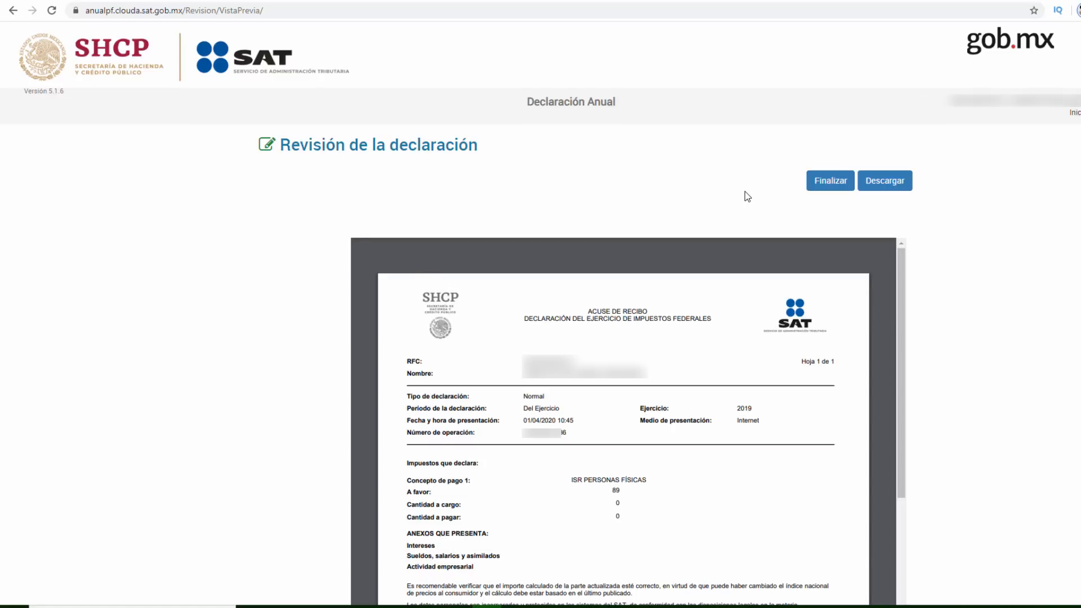
{"action": "scroll", "coordinate": [746, 196], "scroll_direction": "down", "scroll_amount": 5}
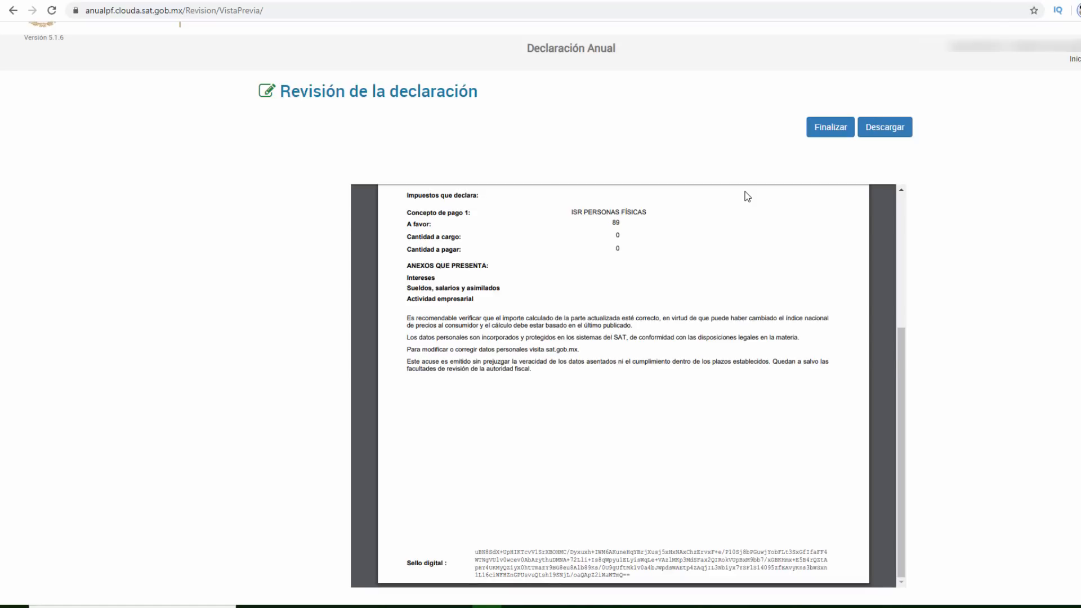
{"action": "scroll", "coordinate": [747, 196], "scroll_direction": "up", "scroll_amount": 1}
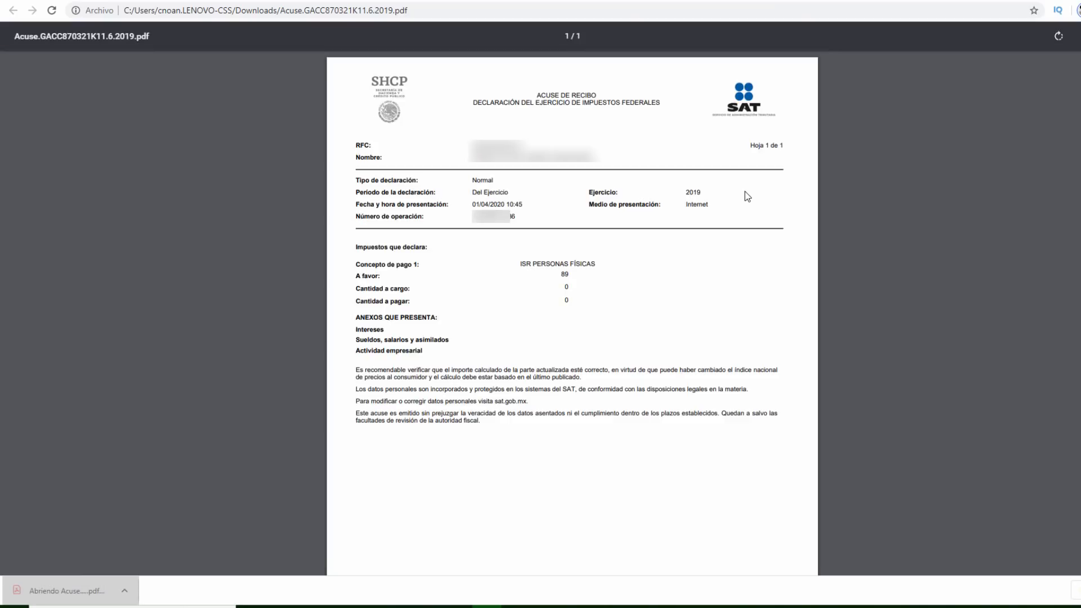
{"action": "key", "text": "ctrl+w"}
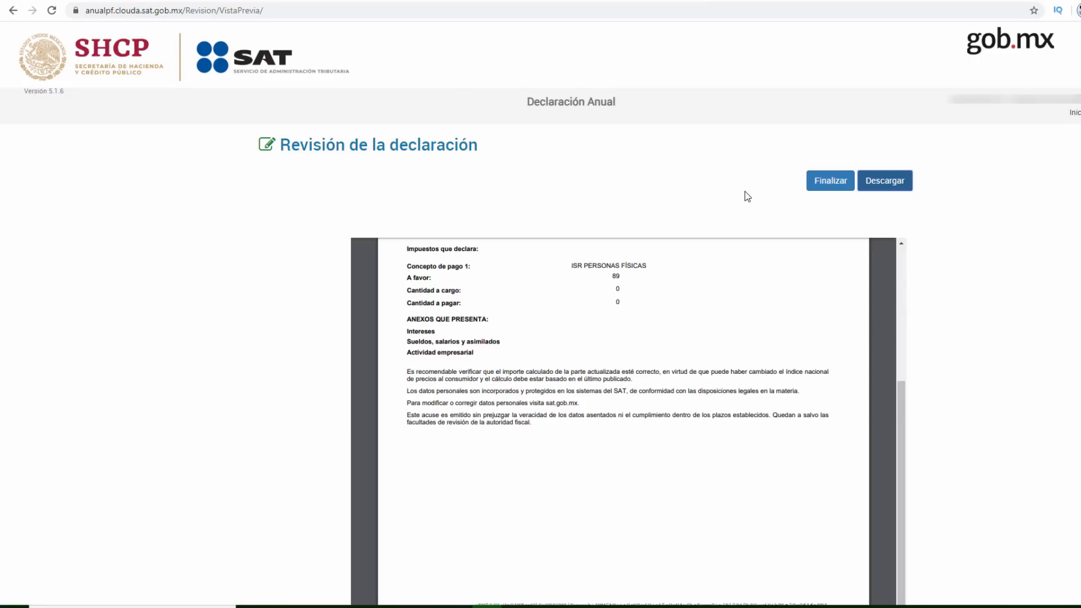